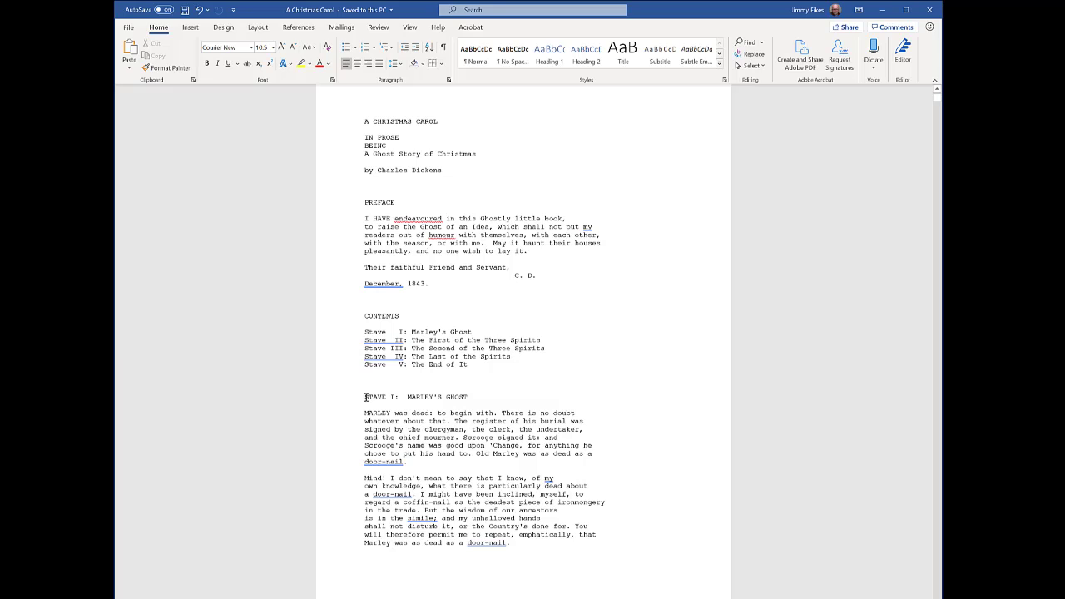
Add a bookmark named Stave1 at the start of the "STAVE I: MARLEY'S GHOST" chapter heading
{"action": "left_click_drag", "start_coordinate": [365, 397], "coordinate": [466, 398]}
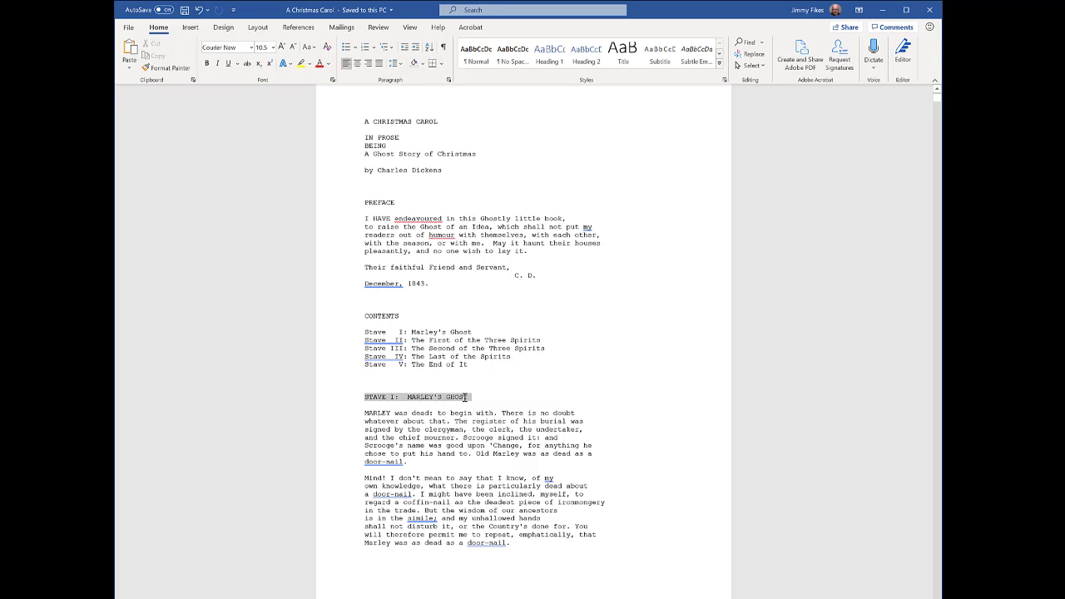
{"action": "left_click", "coordinate": [433, 399]}
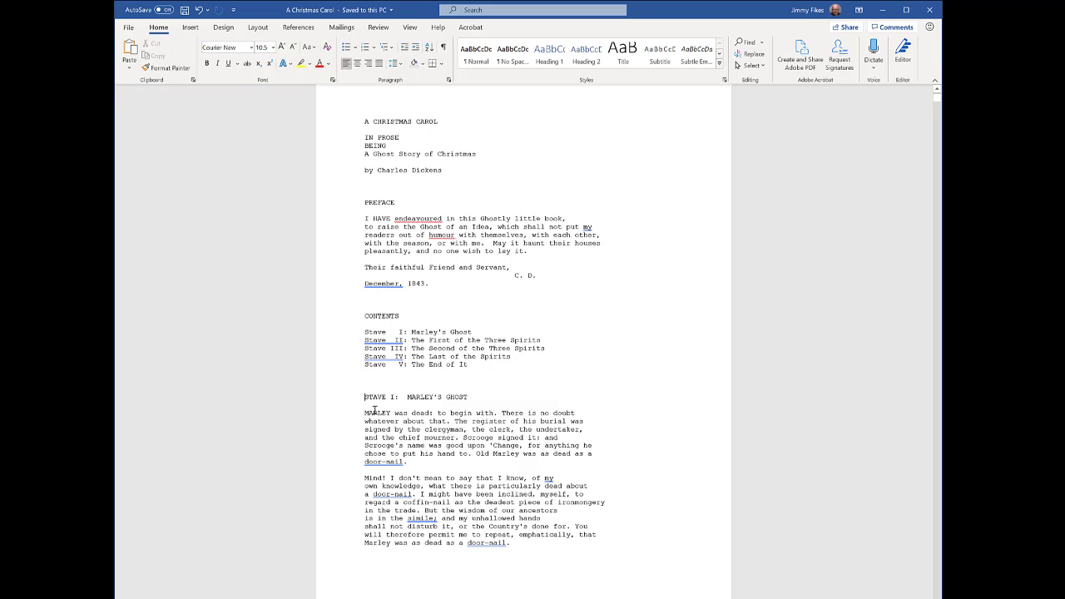
{"action": "left_click", "coordinate": [432, 398]}
{"action": "left_click", "coordinate": [192, 29]}
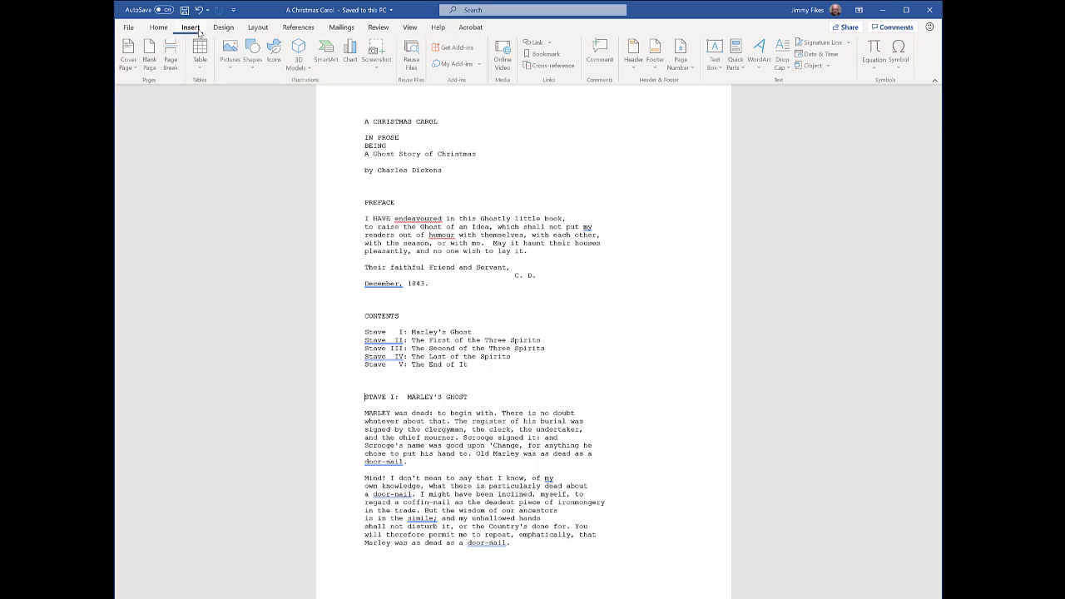
{"action": "left_click", "coordinate": [546, 55]}
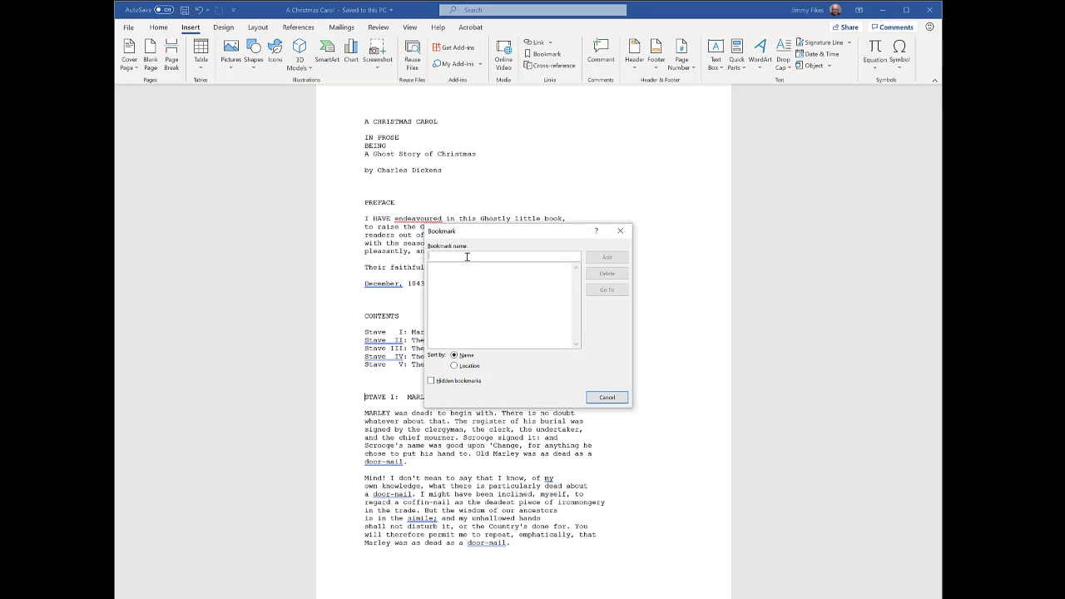
{"action": "type", "text": "StaveI"}
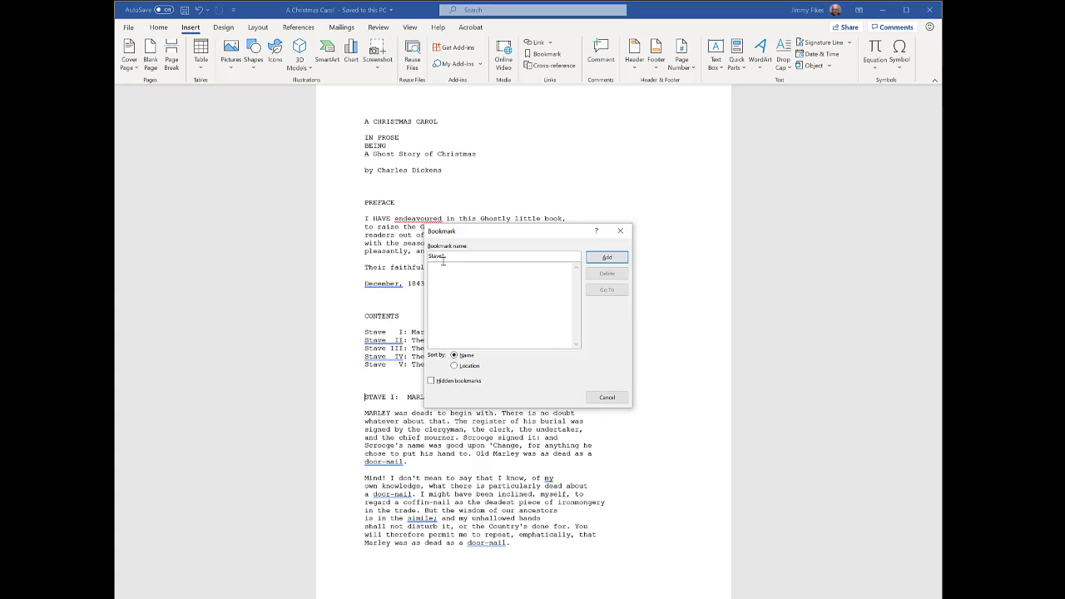
{"action": "left_click", "coordinate": [608, 258]}
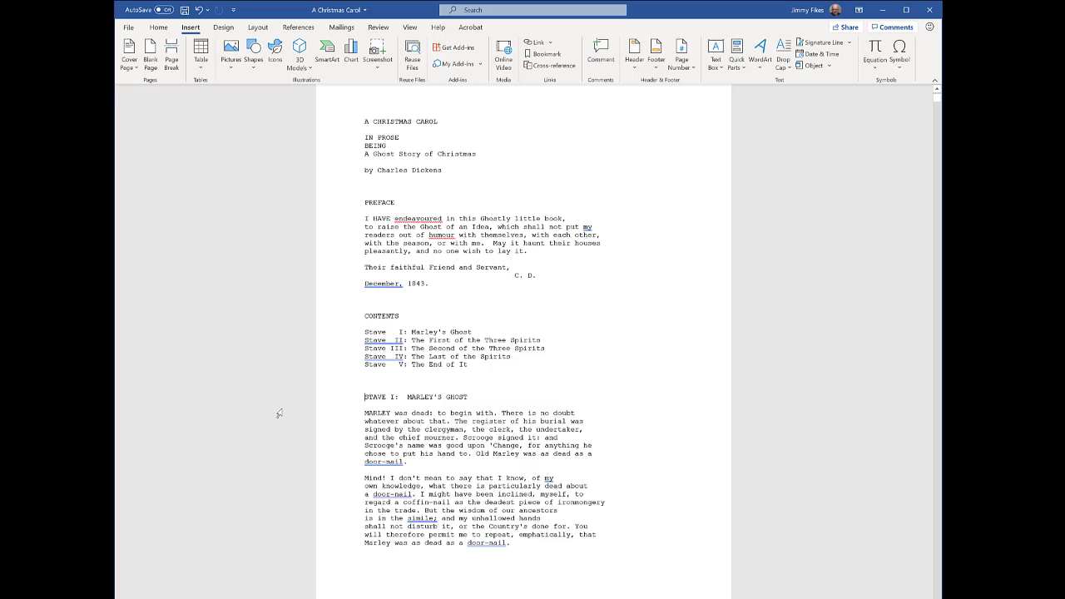
Search the document for "Stave" and go to the "STAVE II: THE FIRST OF THE THREE SPIRITS" chapter heading
{"action": "key", "text": "ctrl+f"}
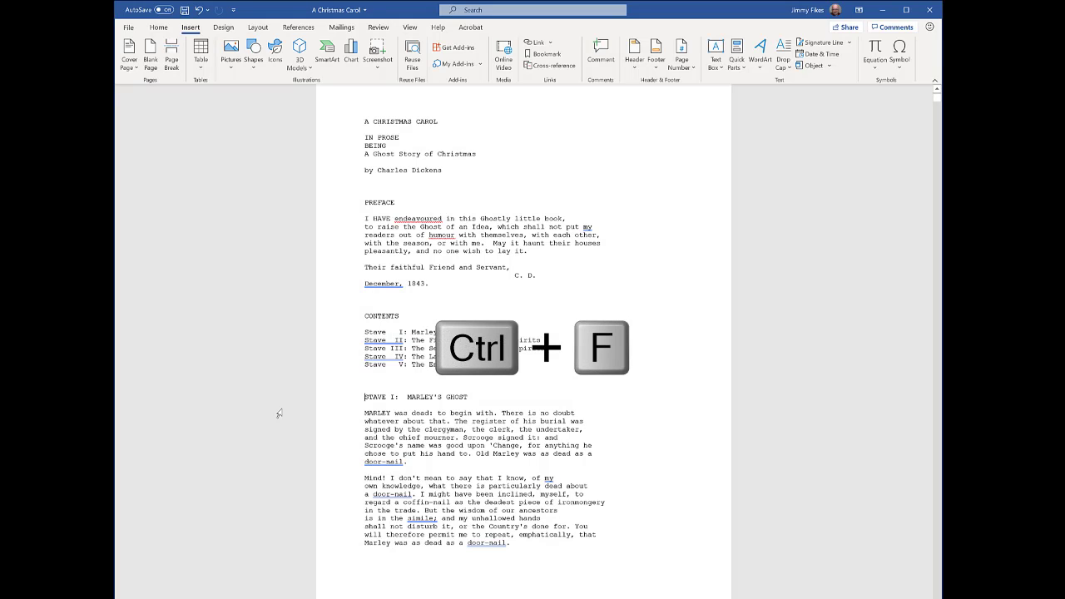
{"action": "left_click", "coordinate": [157, 28]}
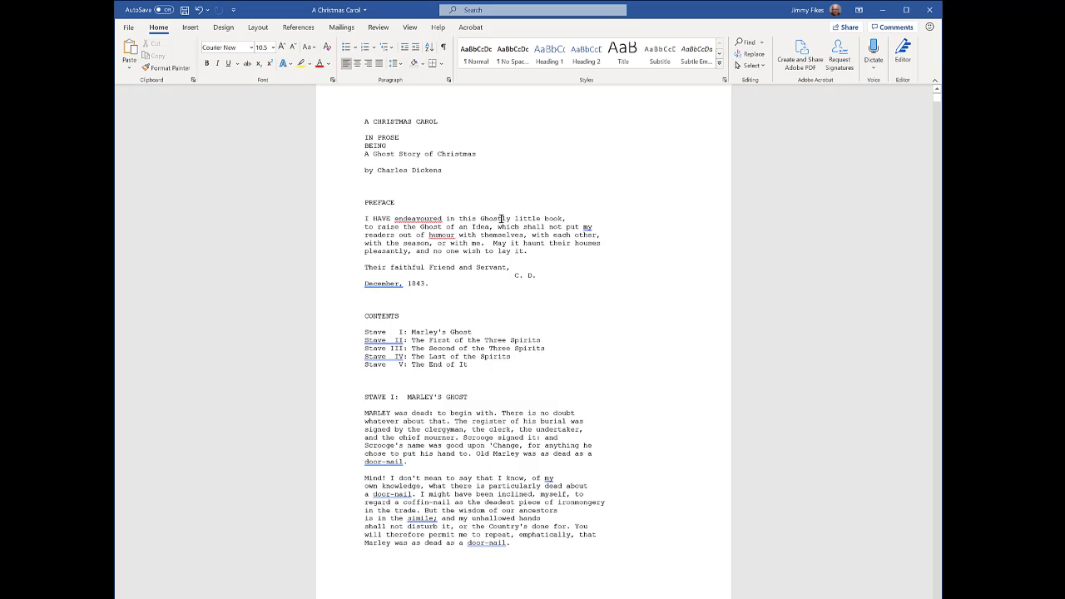
{"action": "key", "text": "ctrl+f"}
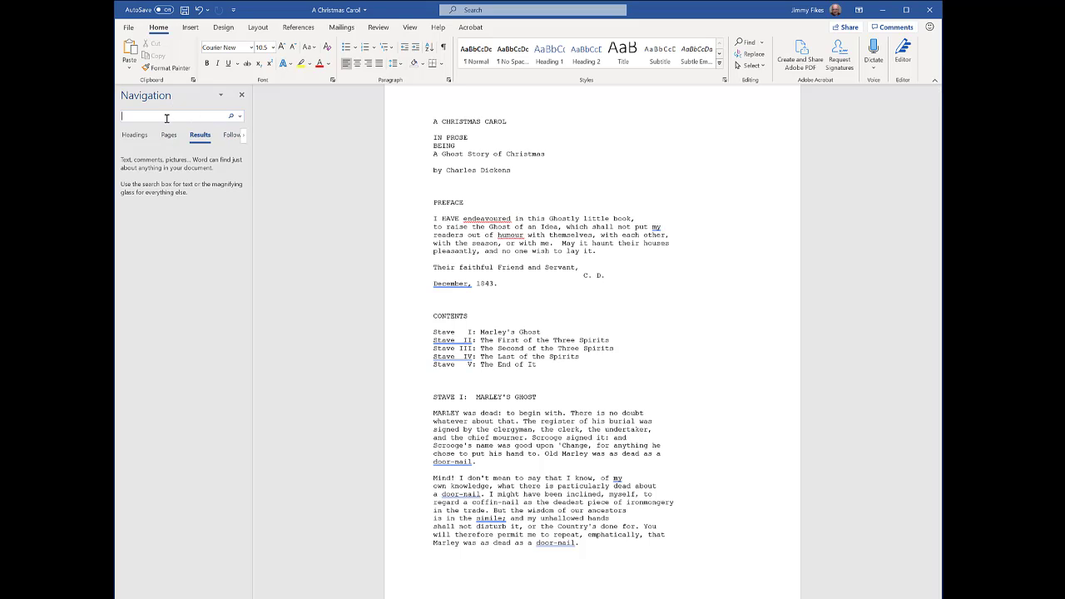
{"action": "type", "text": "Stave"}
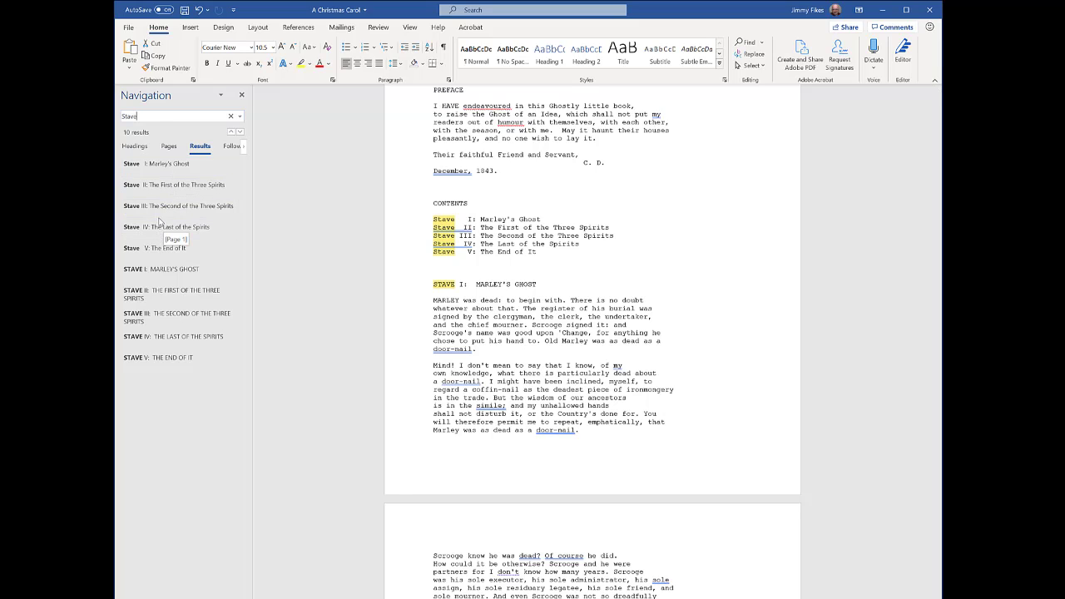
{"action": "left_click", "coordinate": [175, 184]}
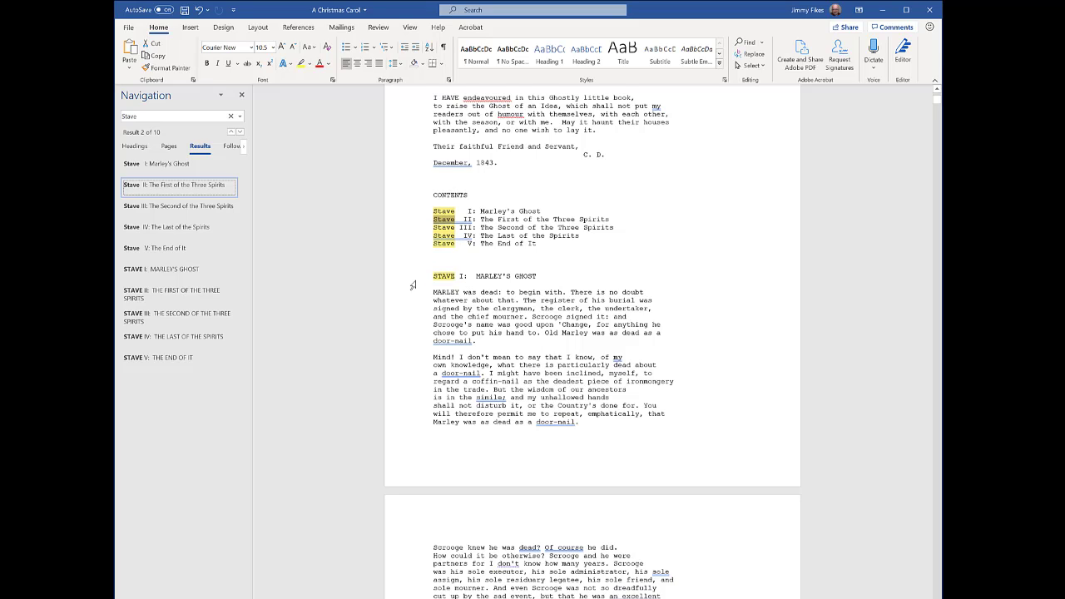
{"action": "left_click", "coordinate": [168, 272]}
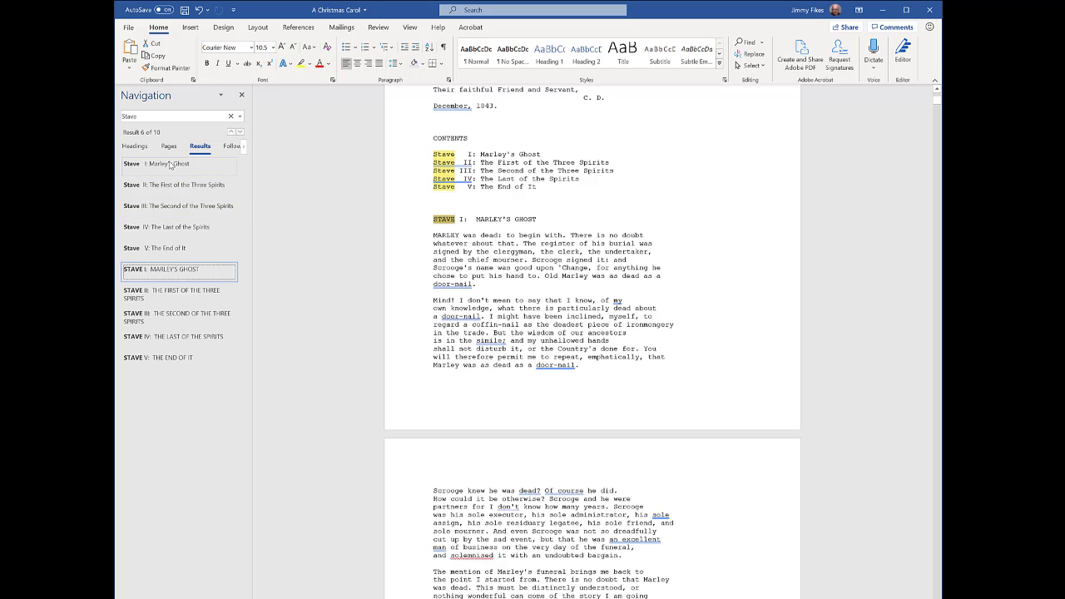
{"action": "left_click", "coordinate": [171, 294]}
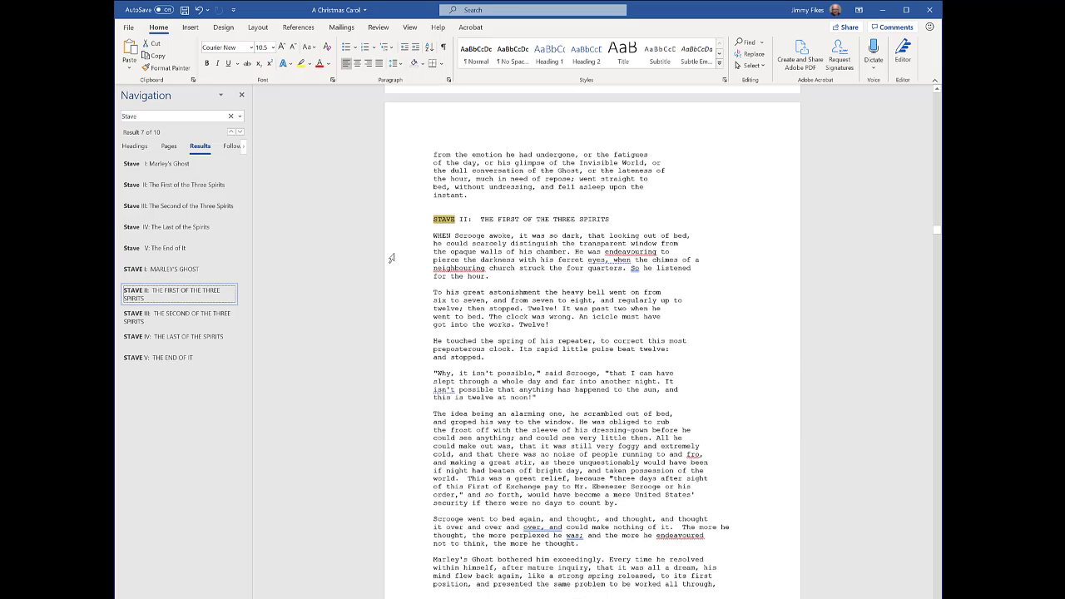
Add a bookmark named Stave2 at the start of the STAVE II chapter heading
{"action": "left_click", "coordinate": [446, 223]}
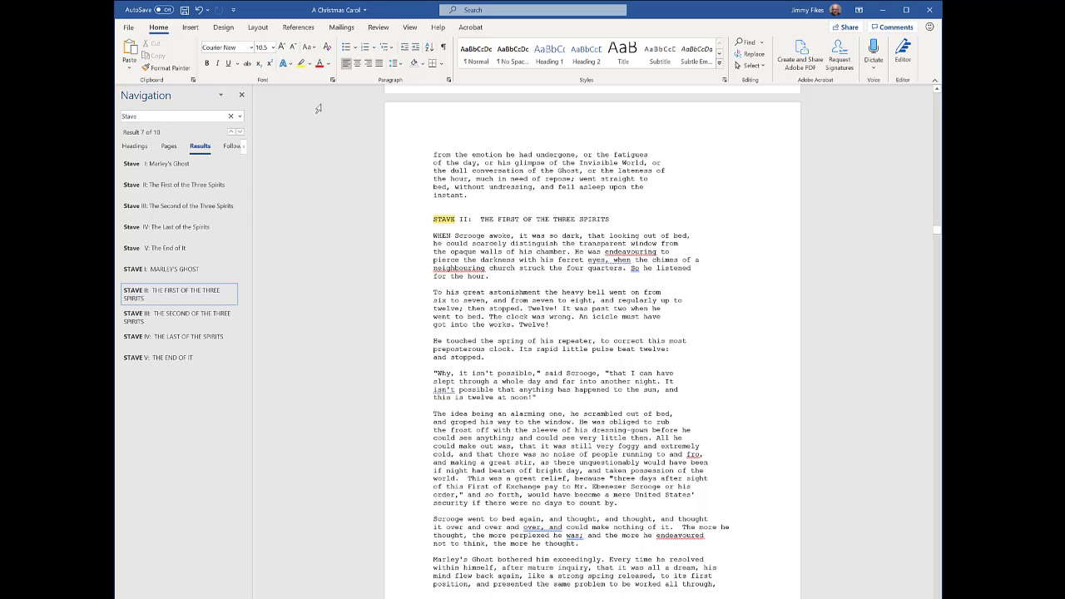
{"action": "left_click", "coordinate": [197, 29]}
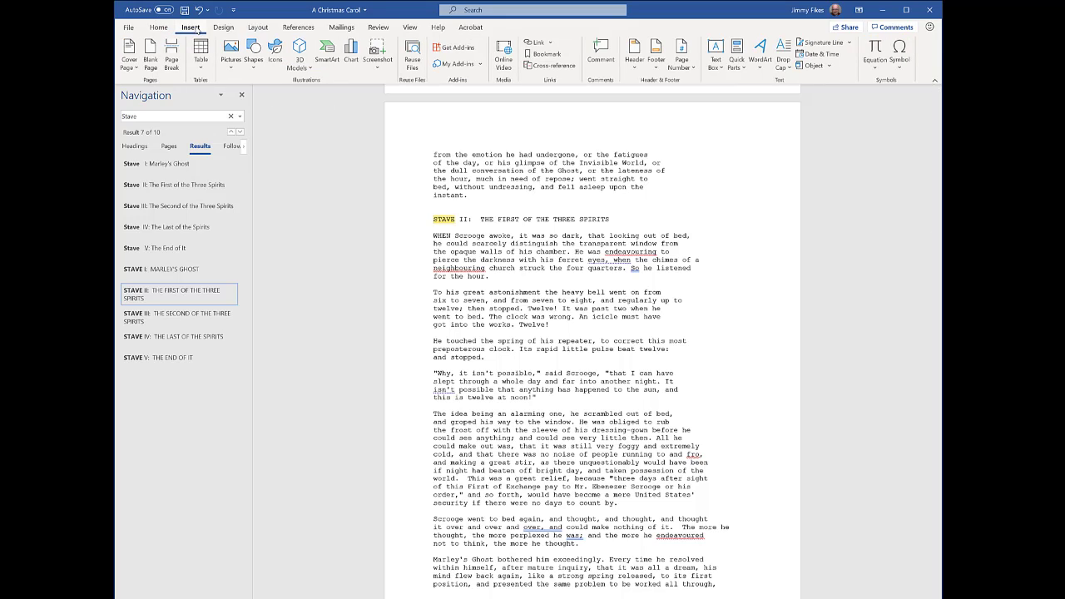
{"action": "left_click", "coordinate": [558, 59]}
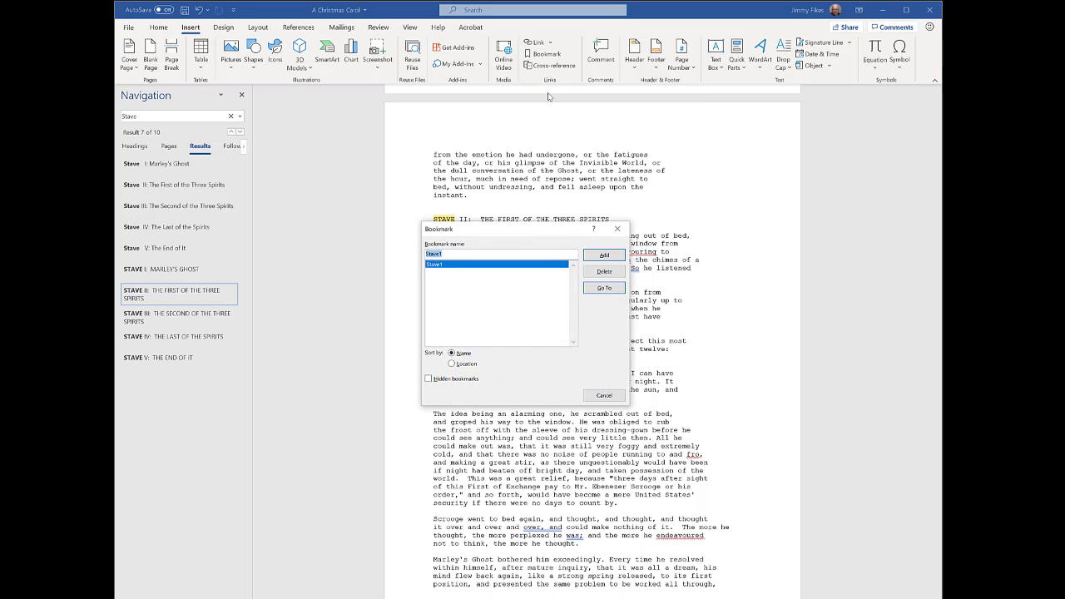
{"action": "type", "text": "S"}
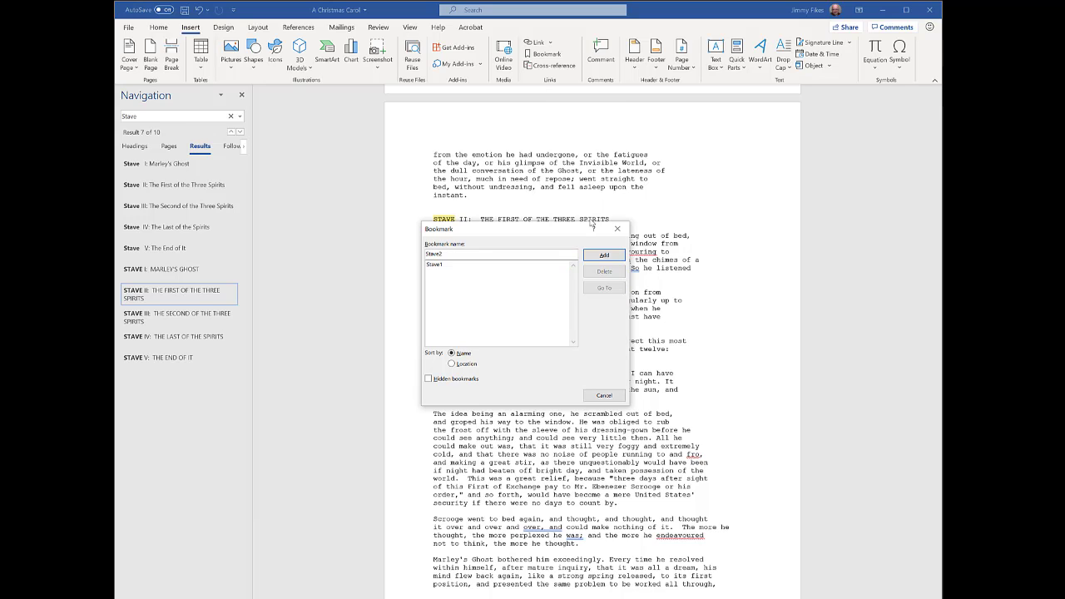
{"action": "left_click", "coordinate": [603, 255]}
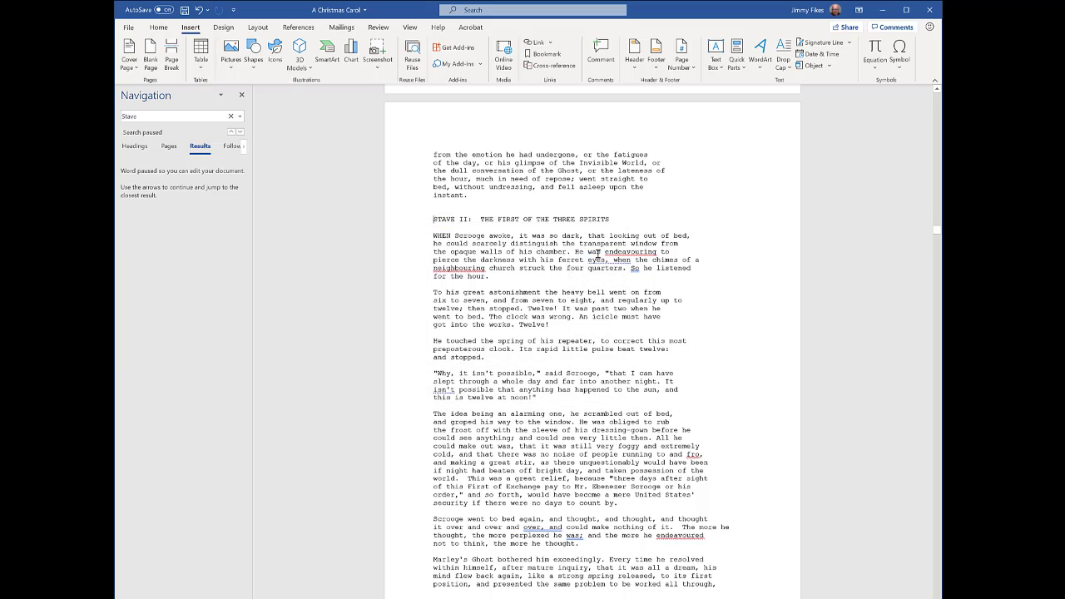
Resume the "Stave" search to reach the STAVE III chapter heading and add a bookmark named Stave3 at its start
{"action": "left_click", "coordinate": [152, 117]}
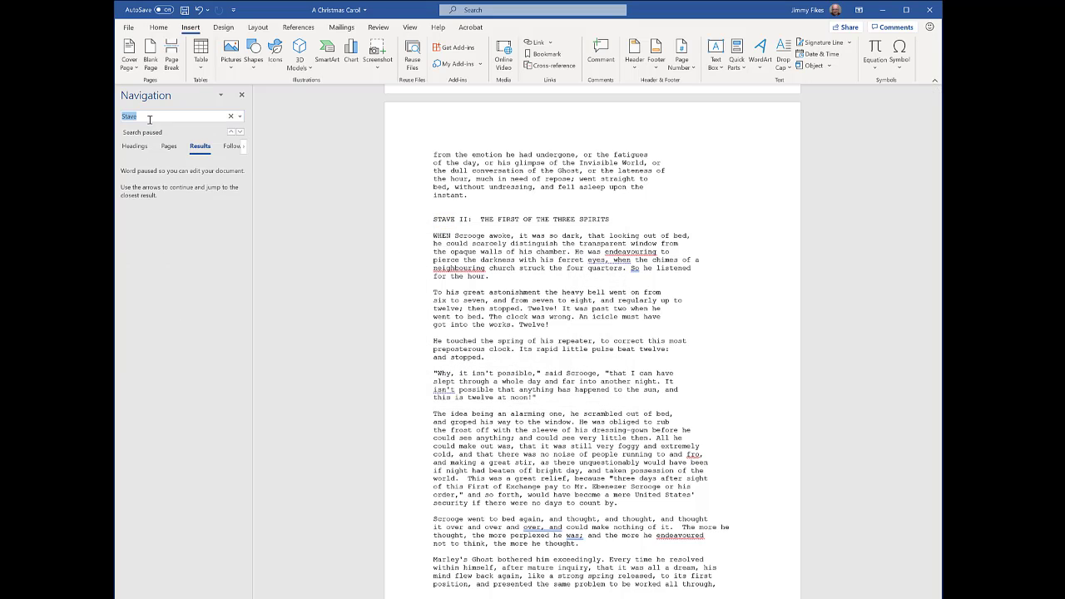
{"action": "left_click", "coordinate": [211, 150]}
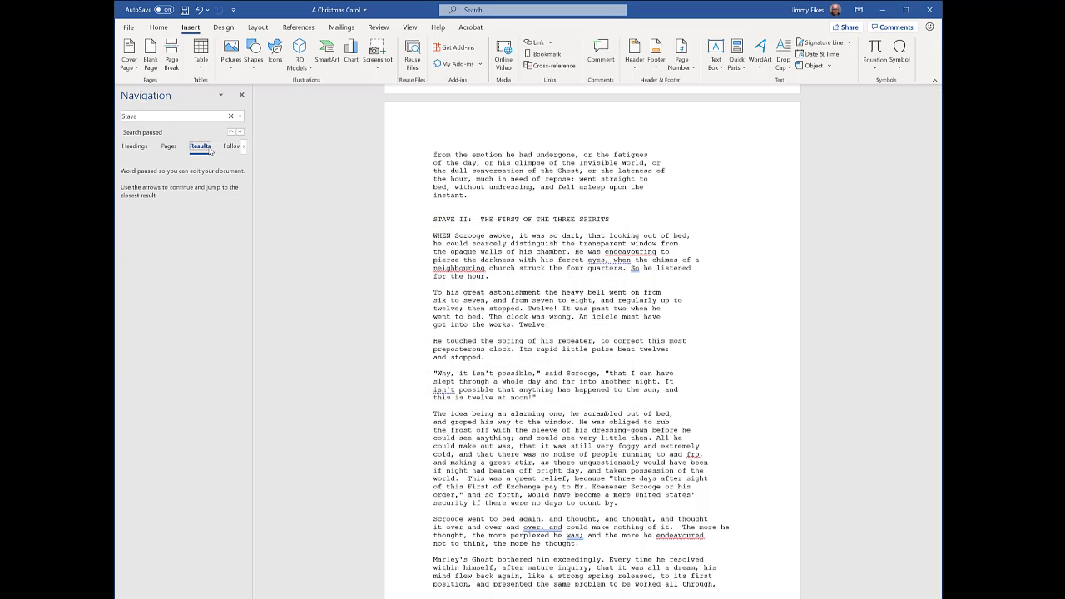
{"action": "left_click", "coordinate": [180, 118]}
{"action": "key", "text": "Return"}
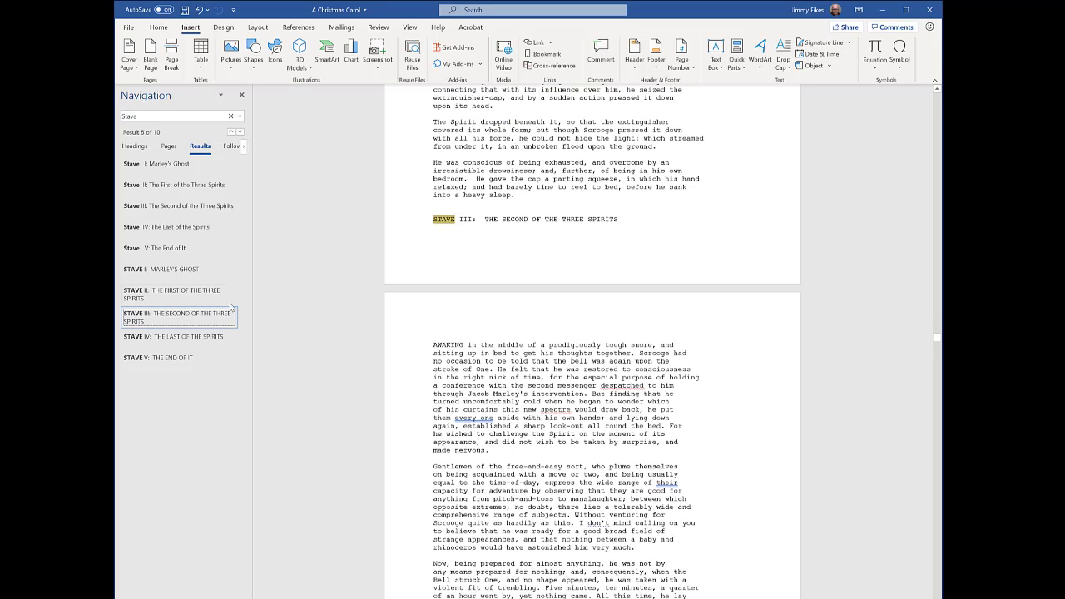
{"action": "left_click", "coordinate": [436, 221]}
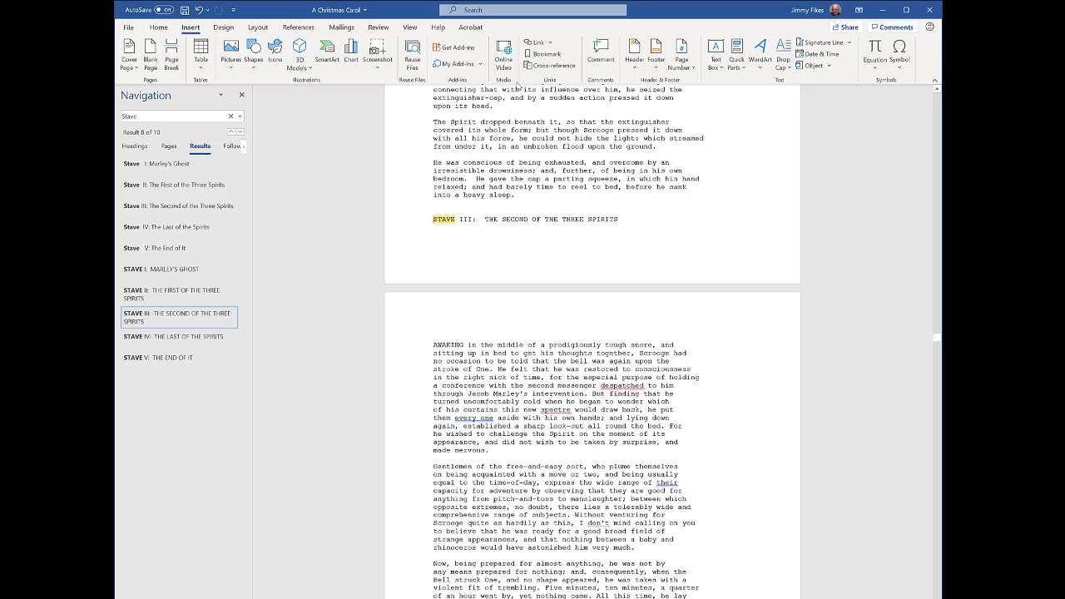
{"action": "left_click", "coordinate": [541, 54]}
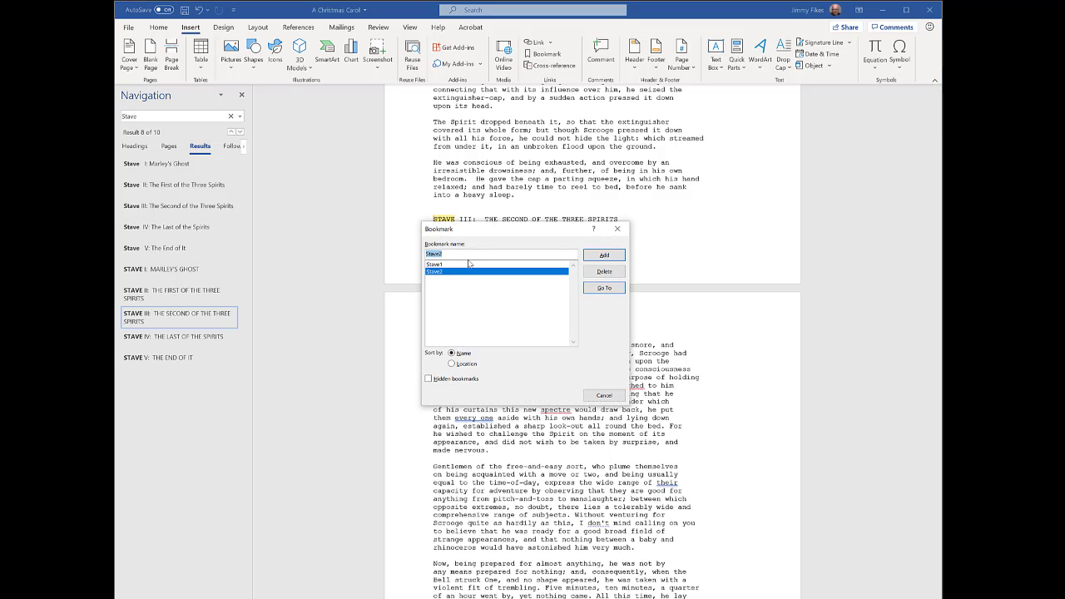
{"action": "type", "text": "Stav"}
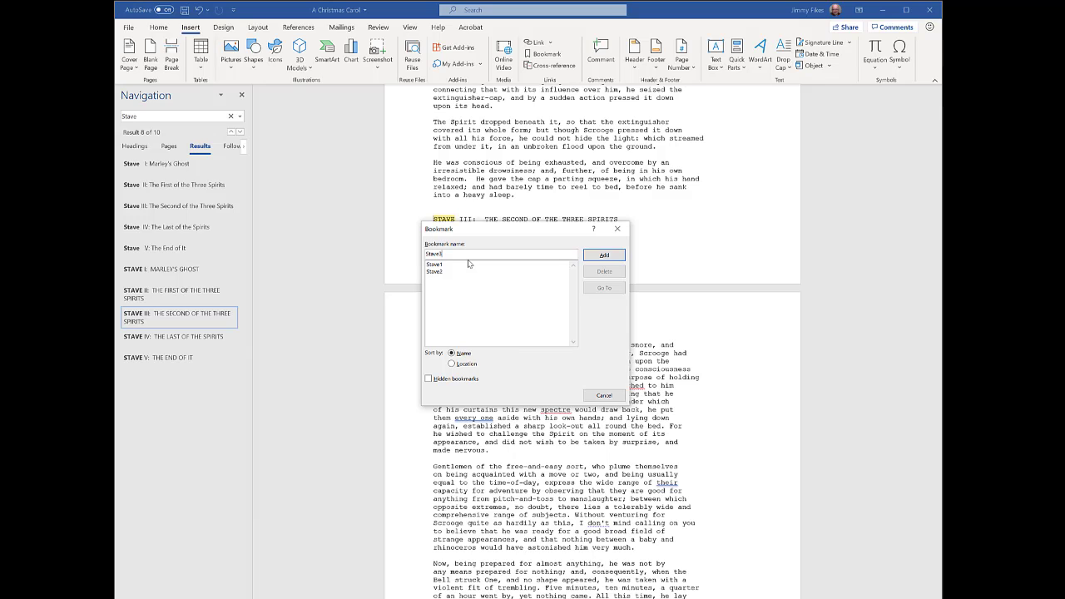
{"action": "left_click", "coordinate": [608, 256]}
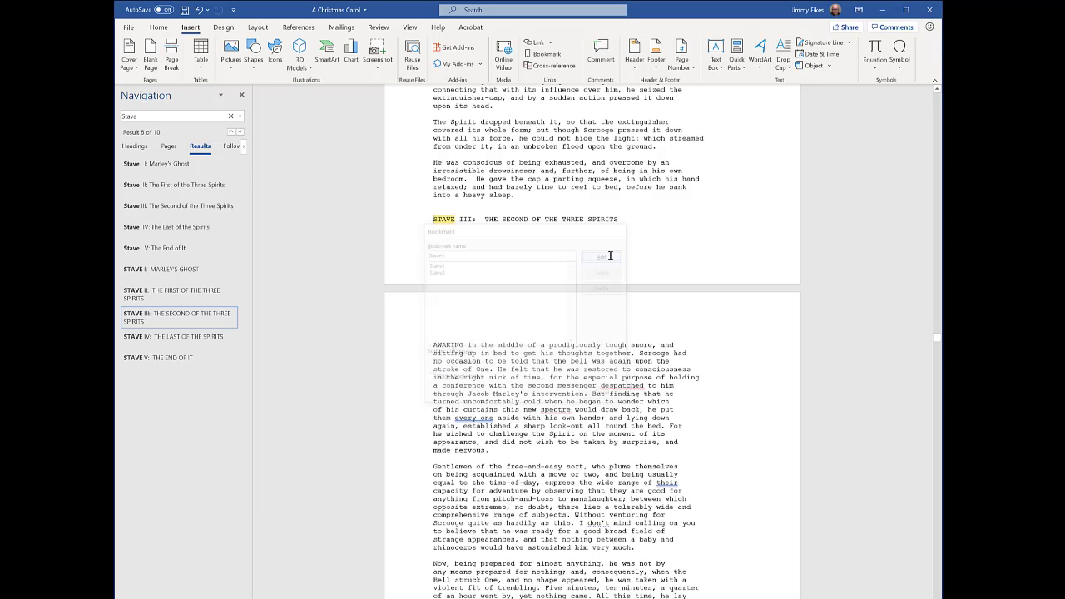
Rerun the "Stave" search, go to the STAVE IV chapter heading and add a bookmark named Stave4 at its start
{"action": "left_click", "coordinate": [161, 120]}
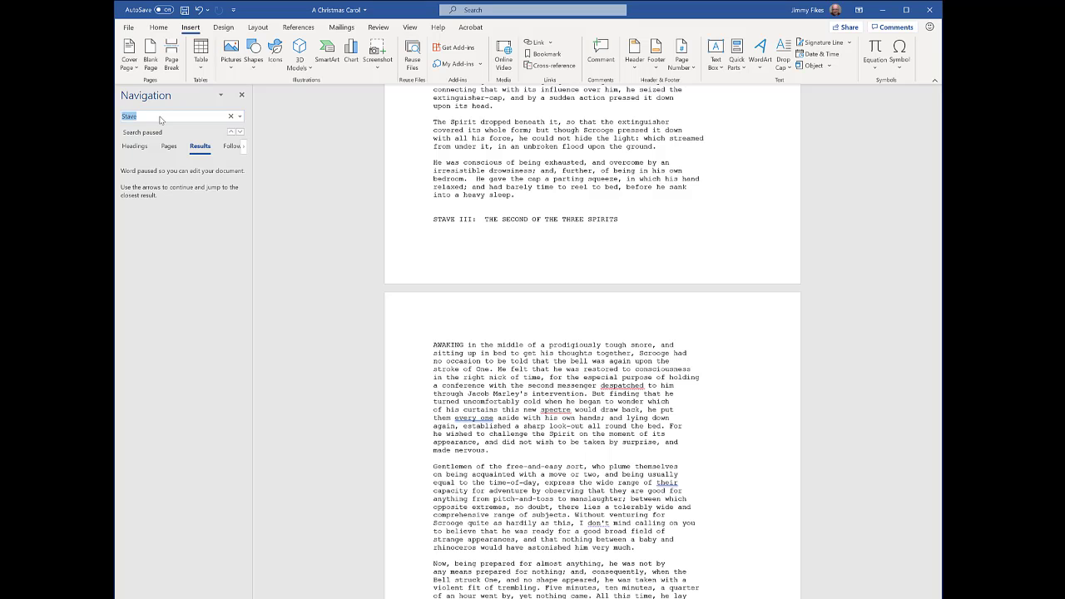
{"action": "key", "text": "Return"}
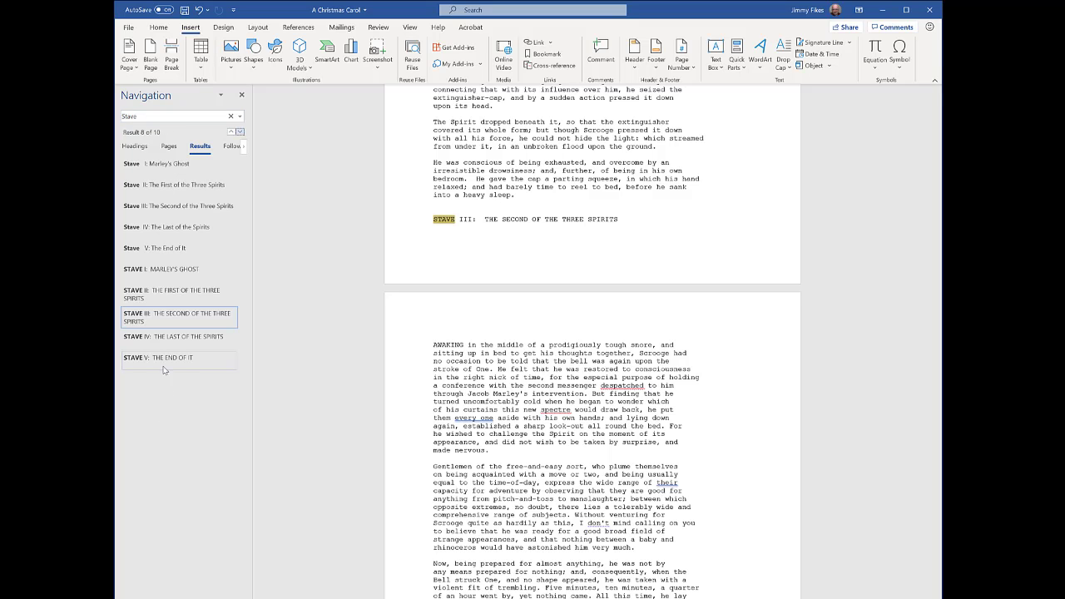
{"action": "left_click", "coordinate": [148, 338]}
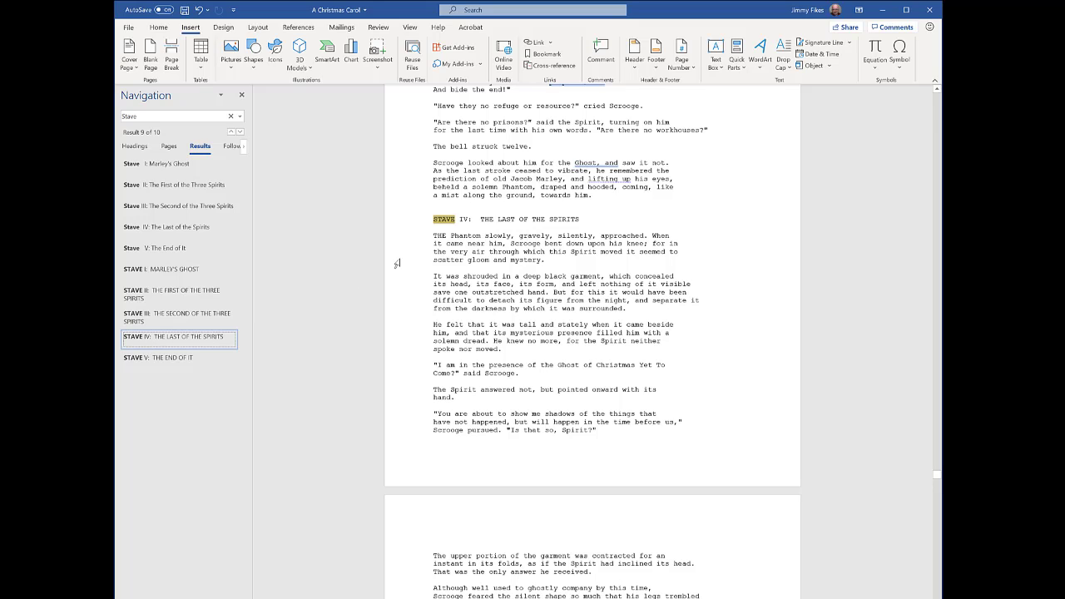
{"action": "key", "text": "Down"}
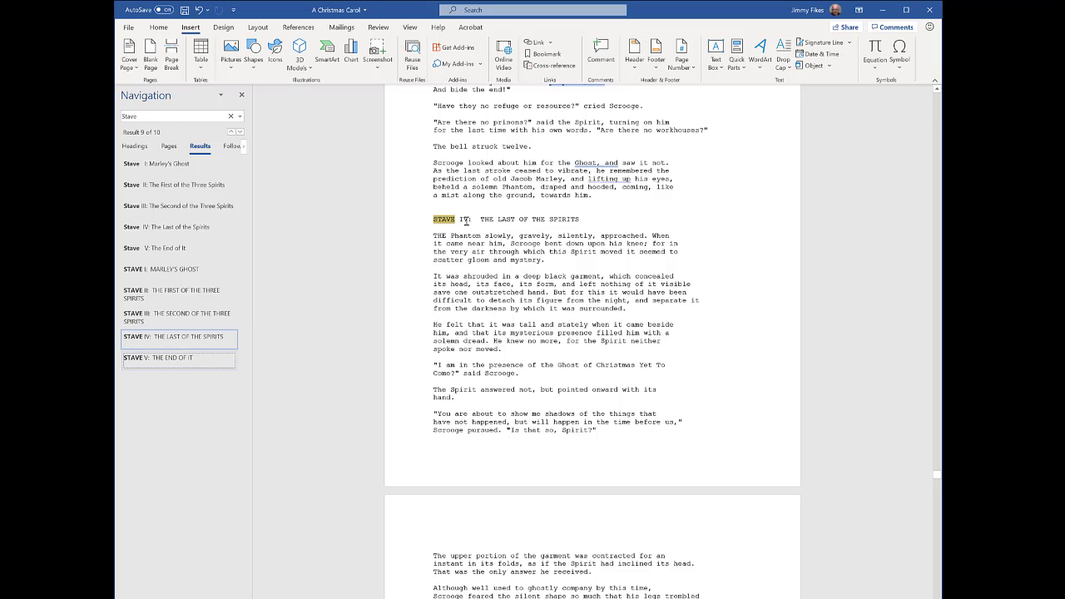
{"action": "left_click", "coordinate": [464, 221]}
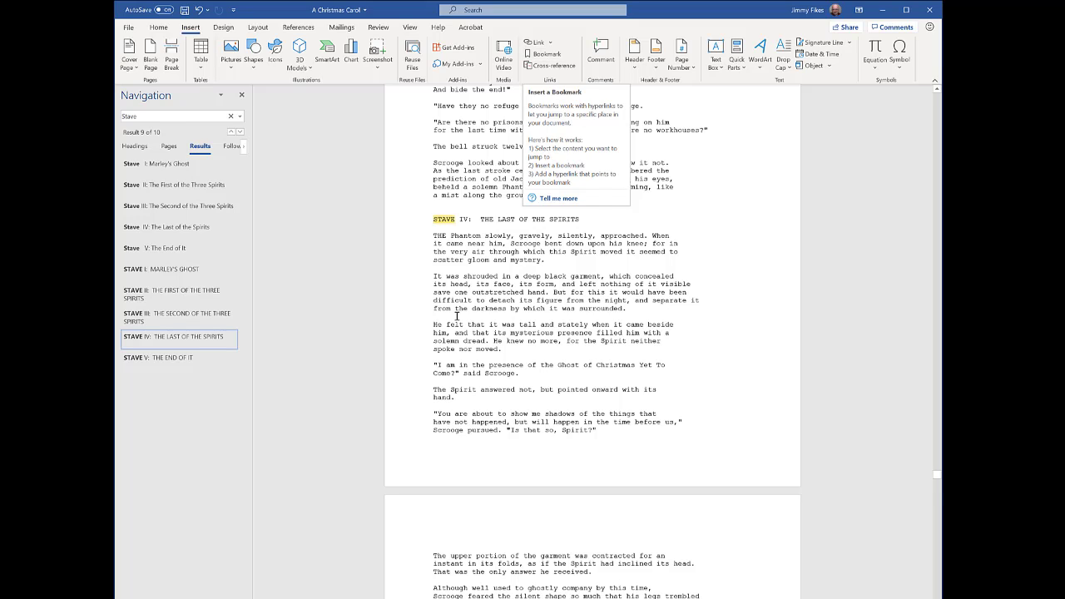
{"action": "left_click", "coordinate": [541, 54]}
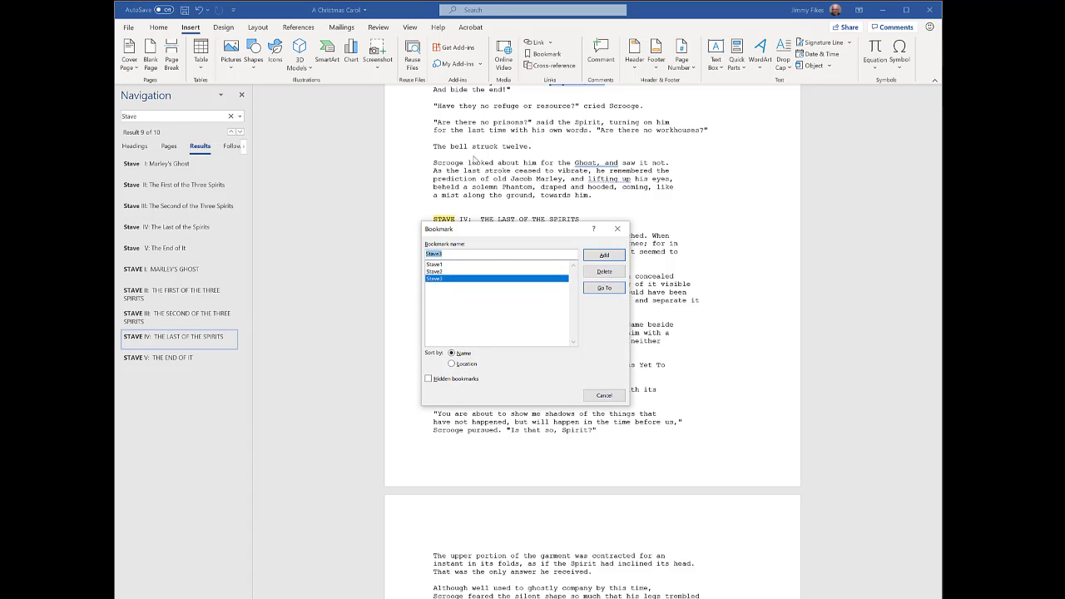
{"action": "type", "text": "Stave"}
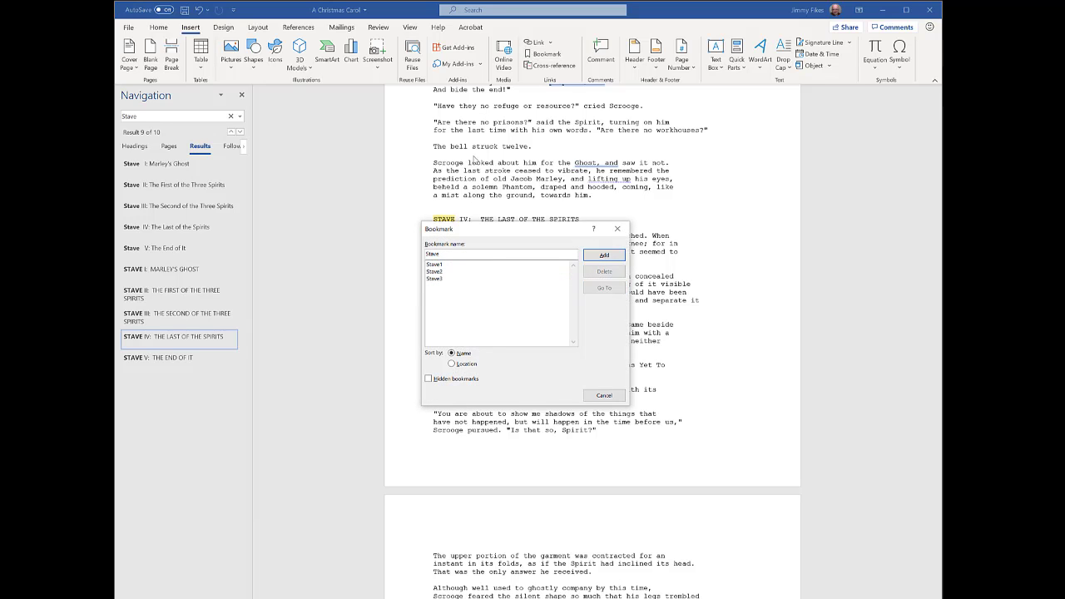
{"action": "type", "text": "4"}
{"action": "key", "text": "Return"}
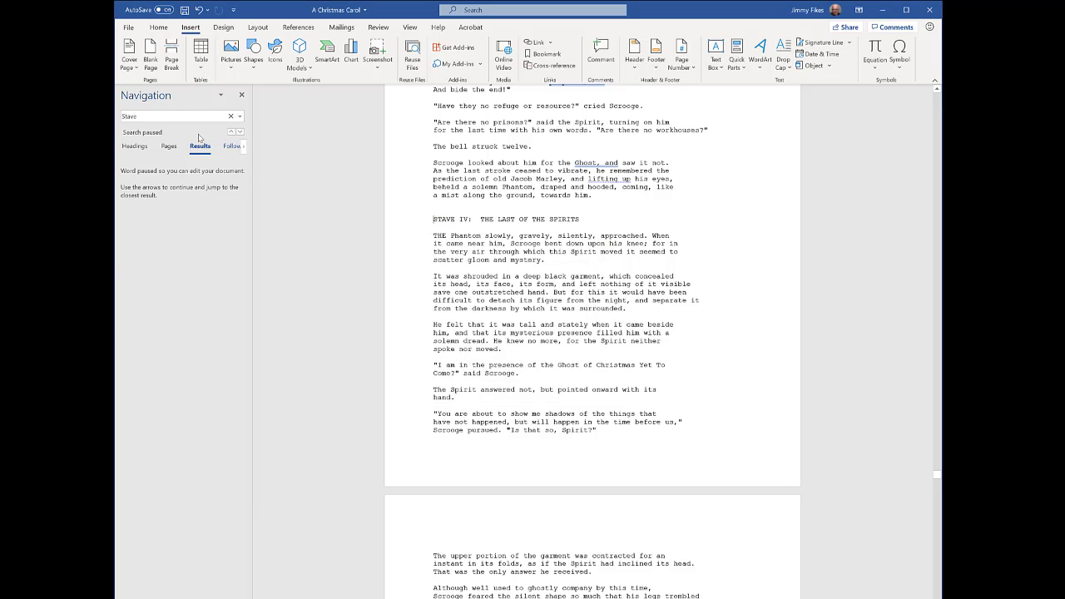
Rerun the "Stave" search, go to the STAVE V chapter heading and add a bookmark named Stave5 there
{"action": "left_click", "coordinate": [164, 117]}
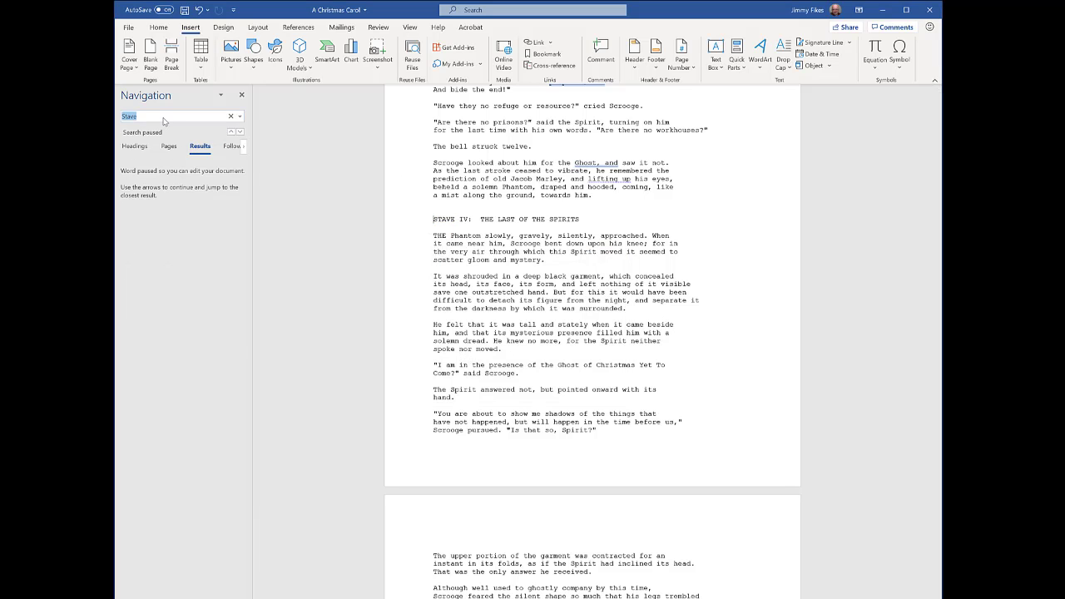
{"action": "key", "text": "Return"}
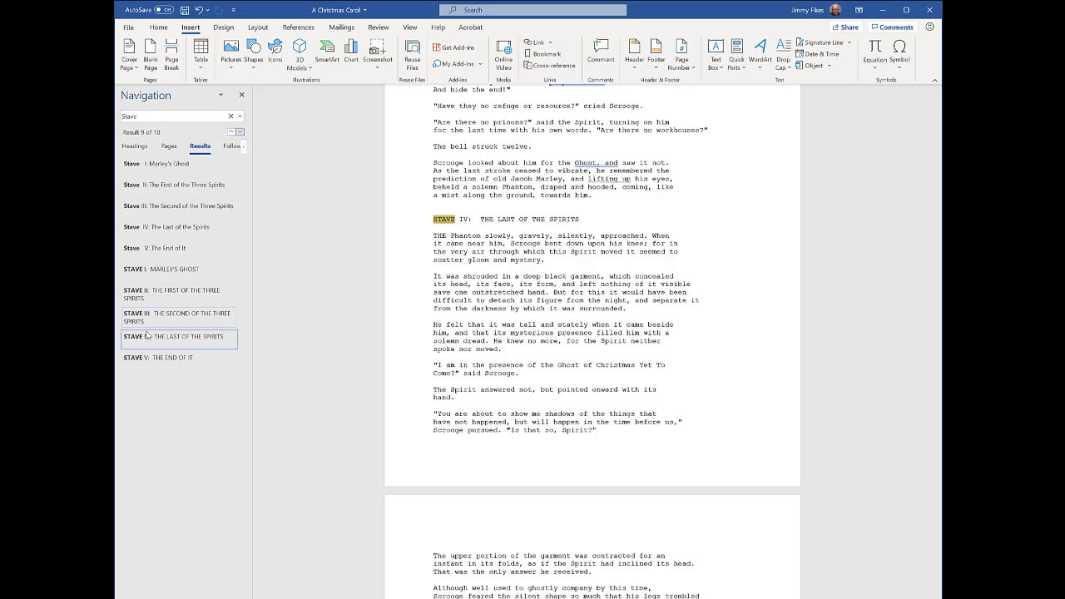
{"action": "left_click", "coordinate": [149, 361]}
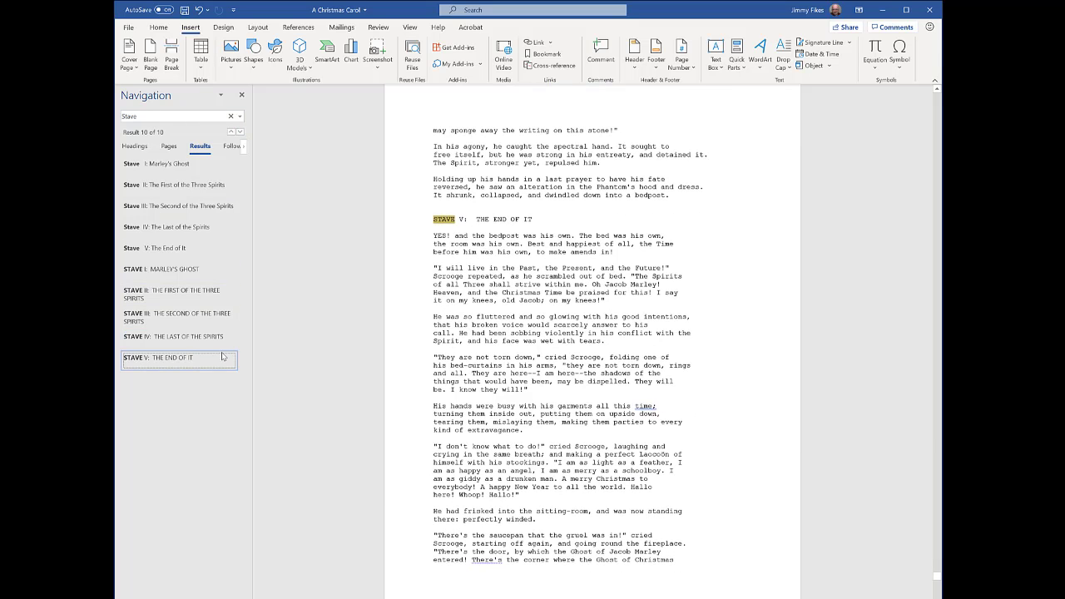
{"action": "left_click", "coordinate": [443, 222]}
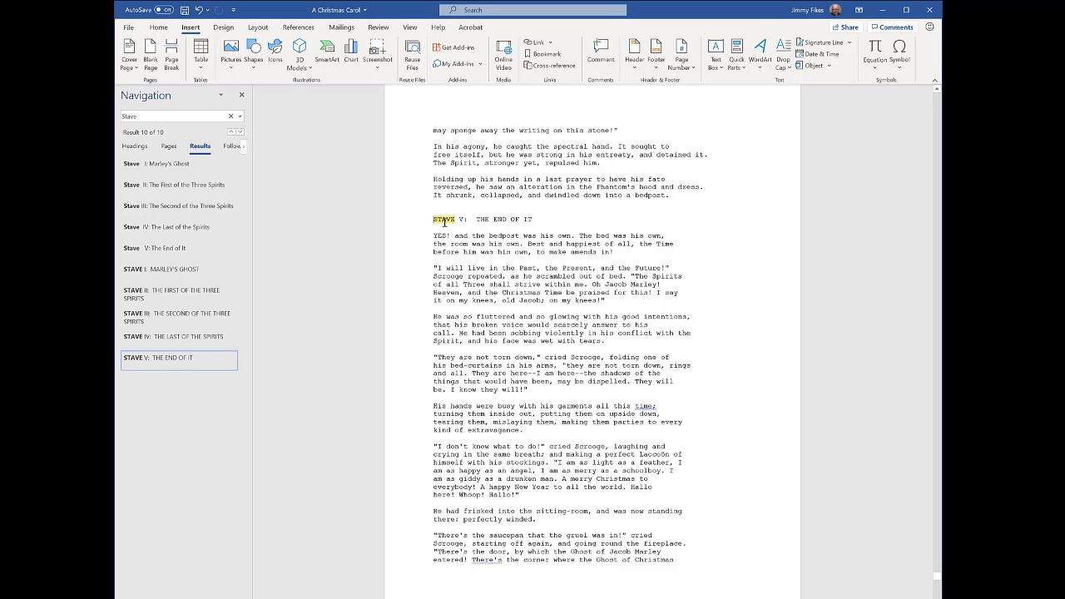
{"action": "left_click", "coordinate": [541, 56]}
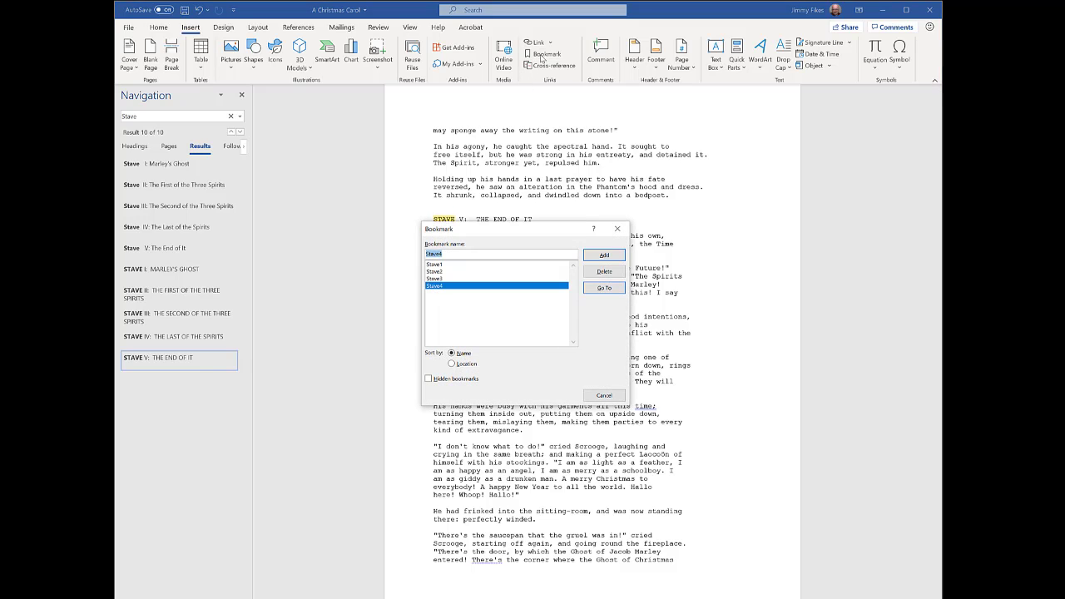
{"action": "type", "text": "Stav"}
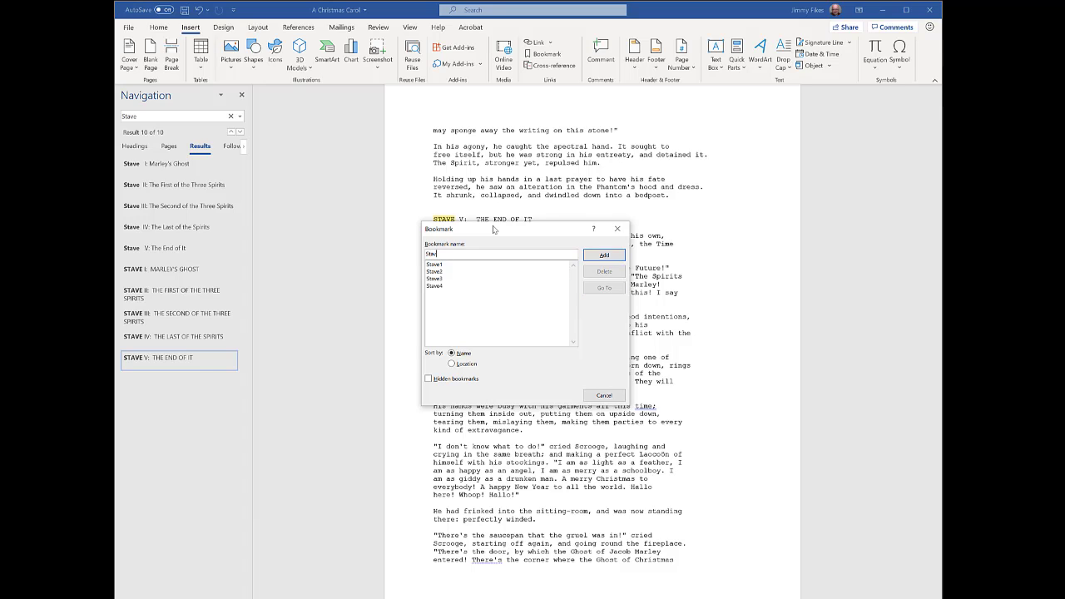
{"action": "type", "text": "e5"}
{"action": "left_click", "coordinate": [613, 256]}
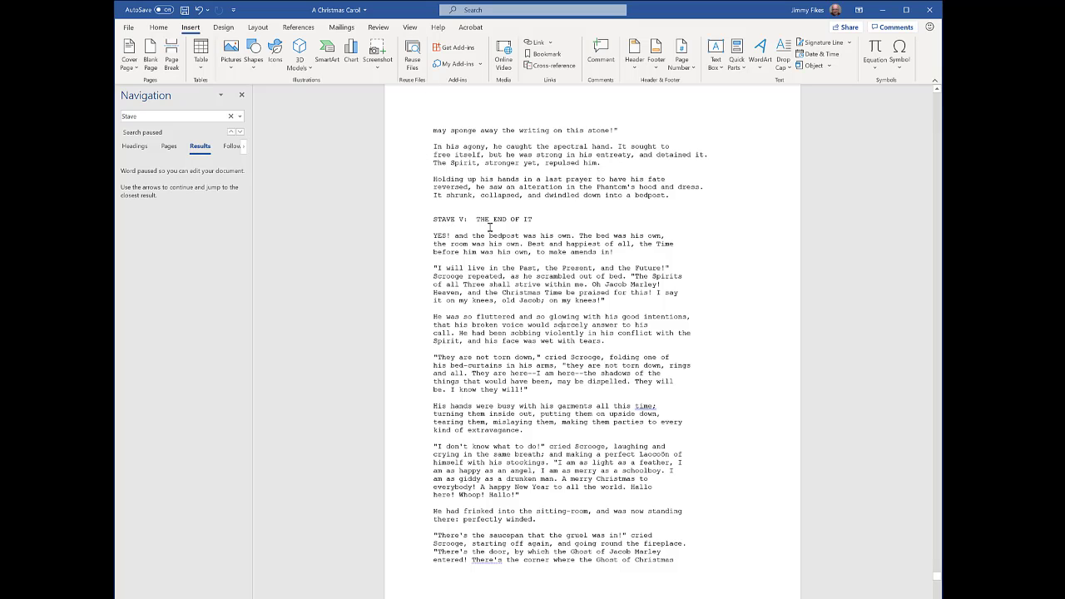
Return to the beginning of the document and review the bookmark names offered by the Go To command
{"action": "key", "text": "ctrl+Home"}
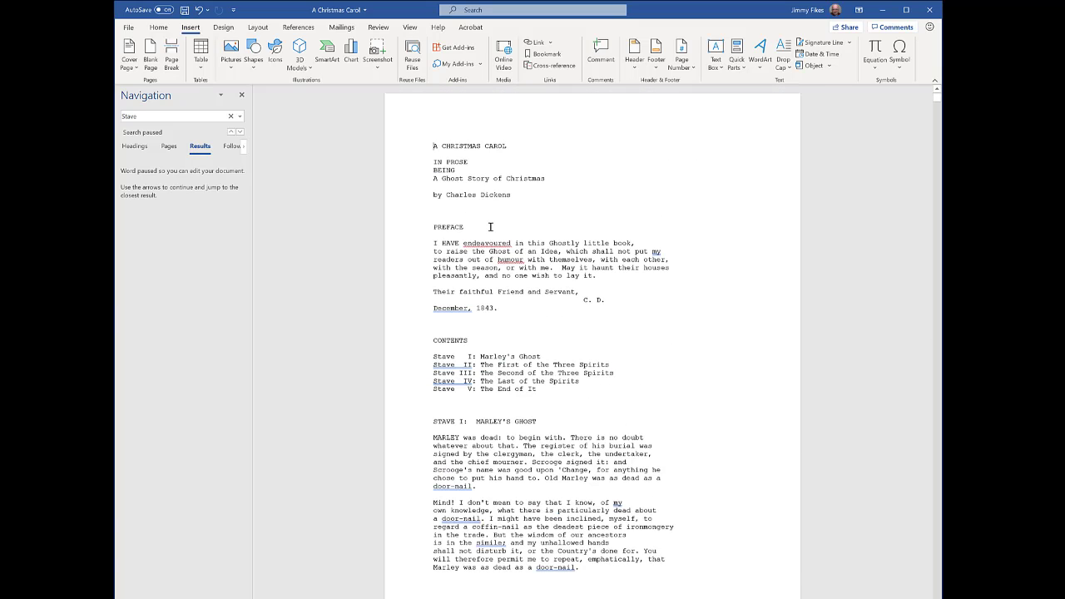
{"action": "scroll", "coordinate": [490, 227], "scroll_direction": "down", "scroll_amount": 2}
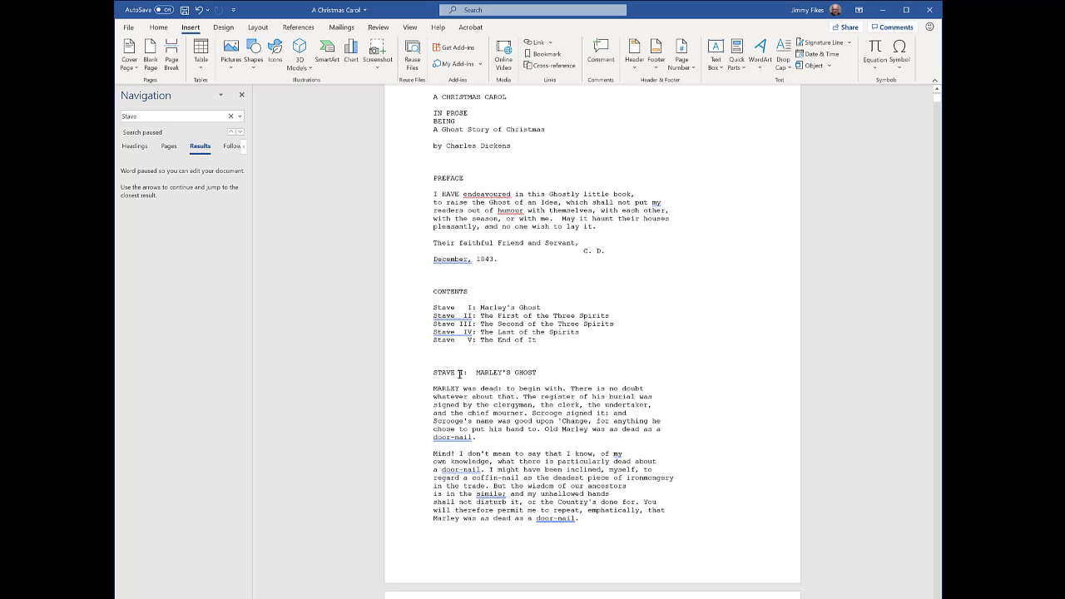
{"action": "left_click", "coordinate": [460, 374]}
{"action": "left_click", "coordinate": [165, 29]}
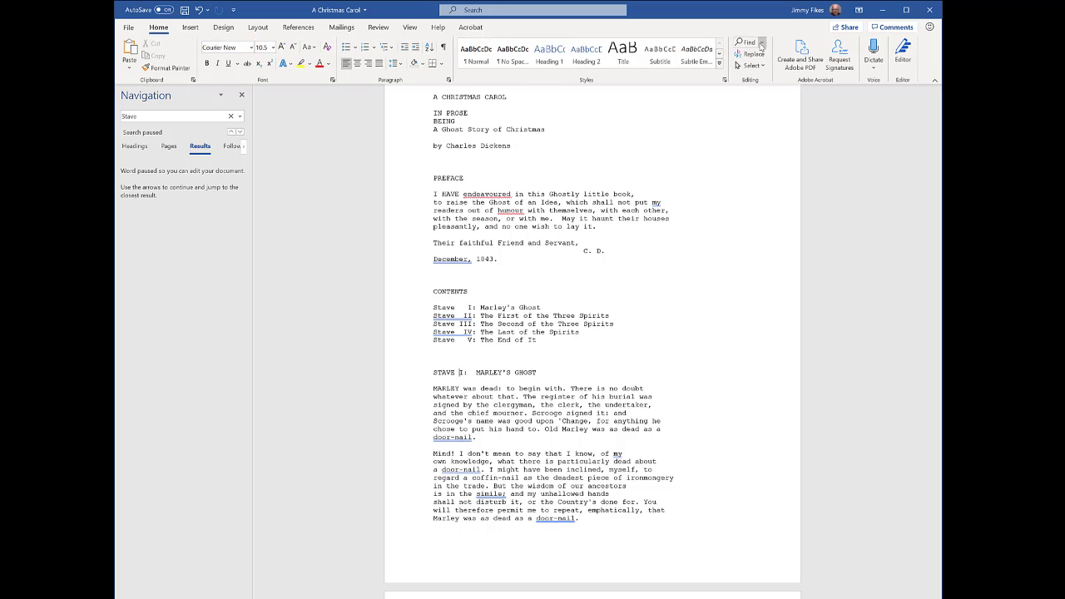
{"action": "left_click", "coordinate": [763, 44]}
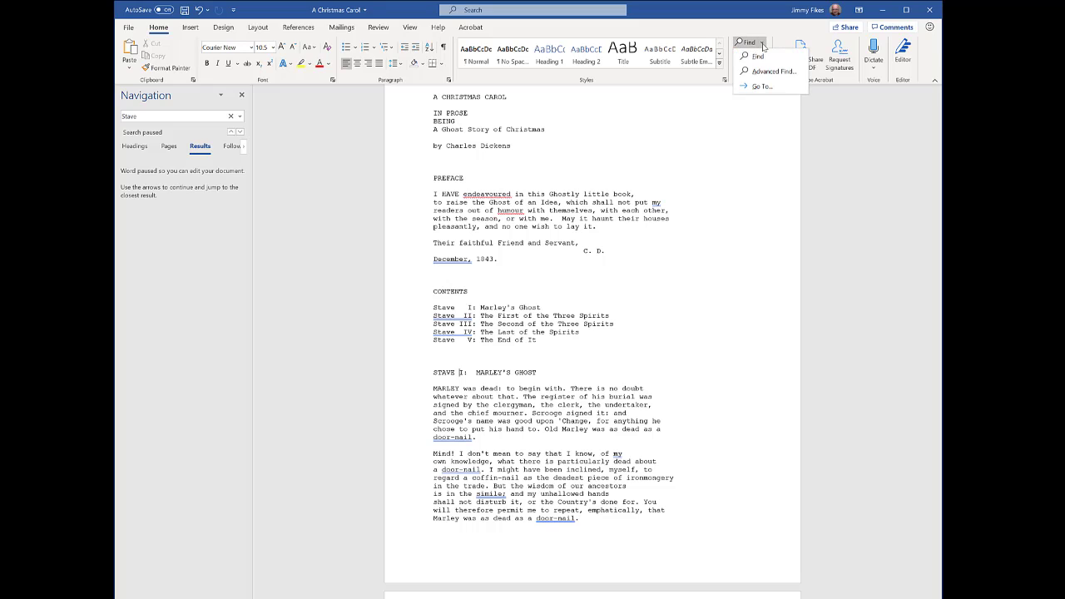
{"action": "left_click", "coordinate": [770, 87]}
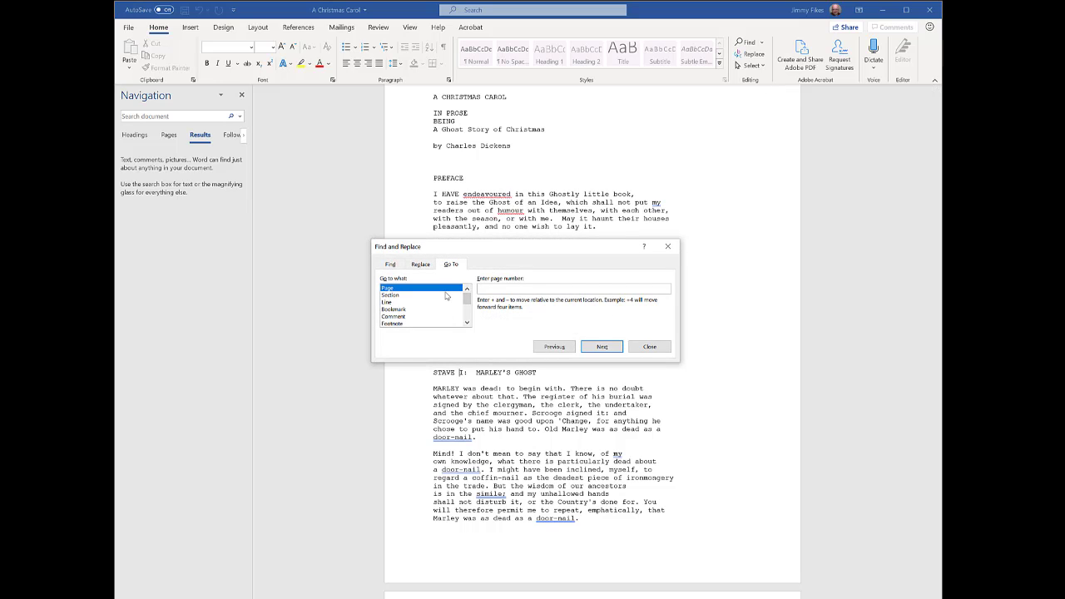
{"action": "left_click", "coordinate": [400, 310]}
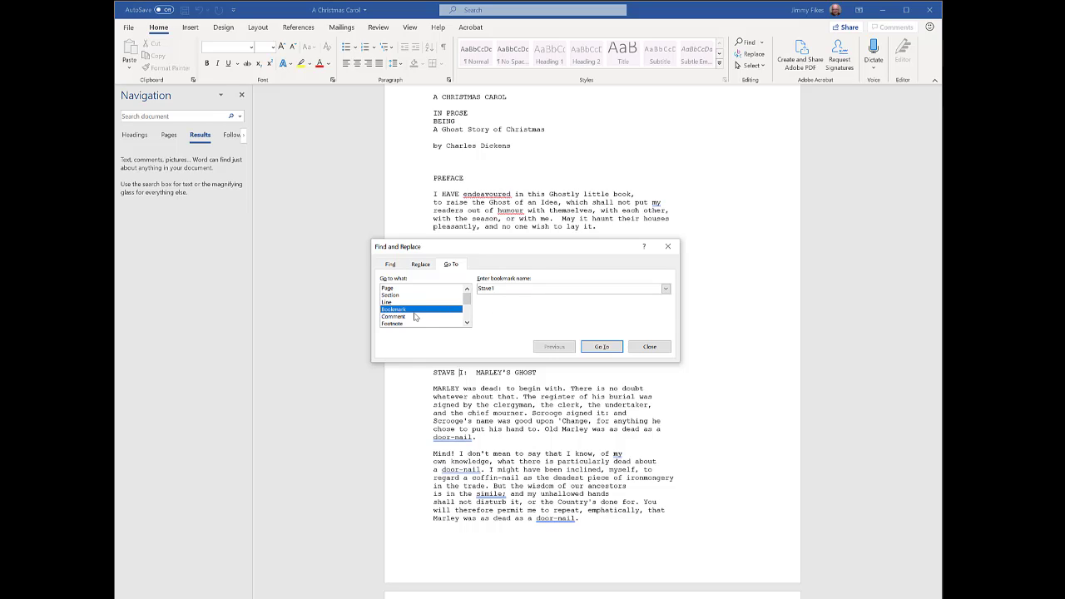
{"action": "left_click", "coordinate": [667, 291]}
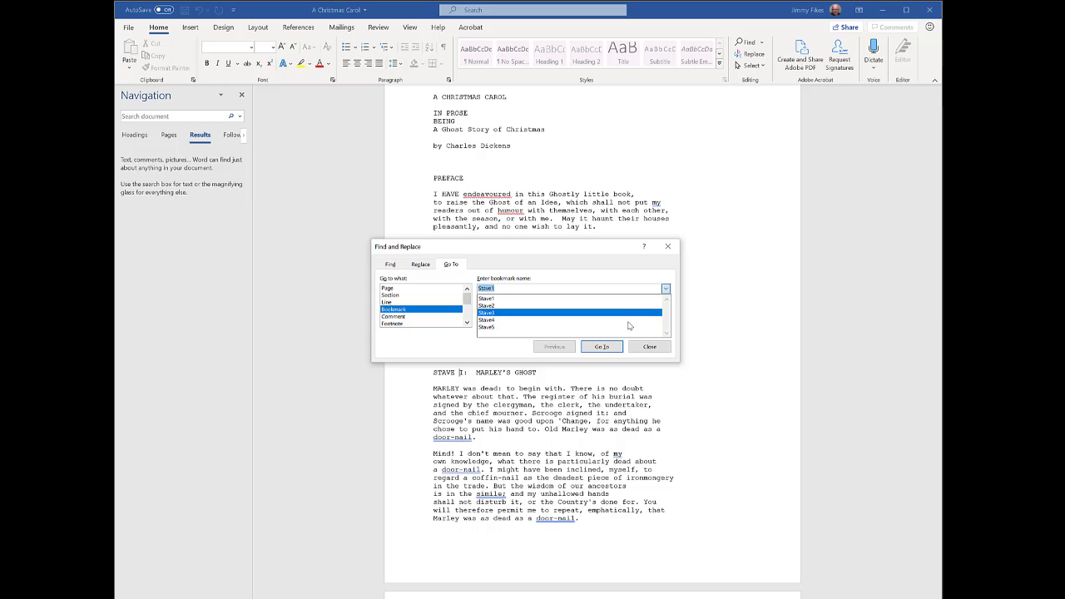
{"action": "left_click", "coordinate": [638, 350]}
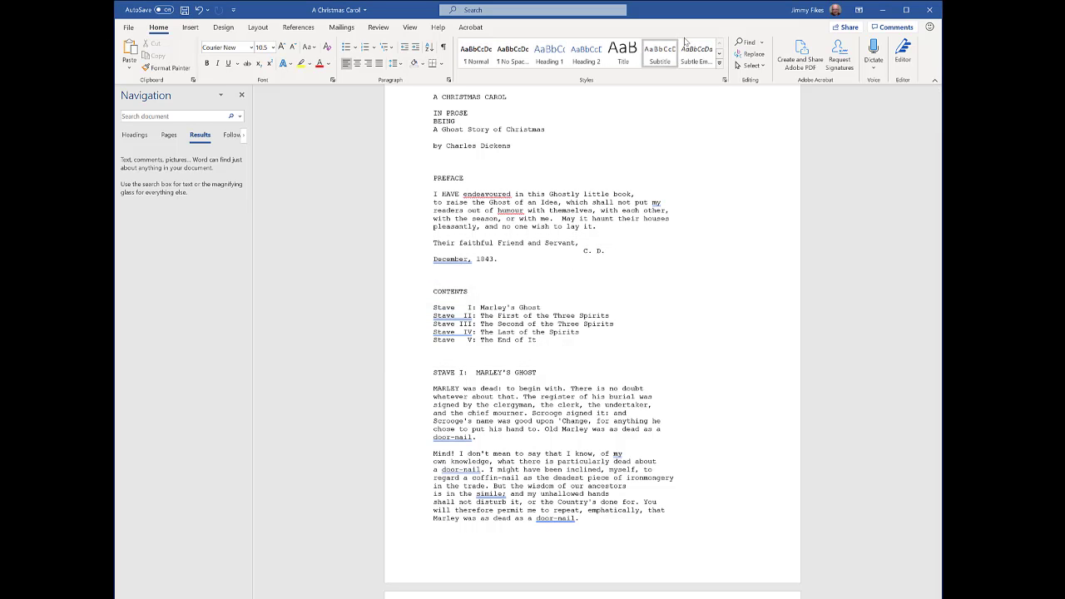
{"action": "left_click", "coordinate": [762, 42]}
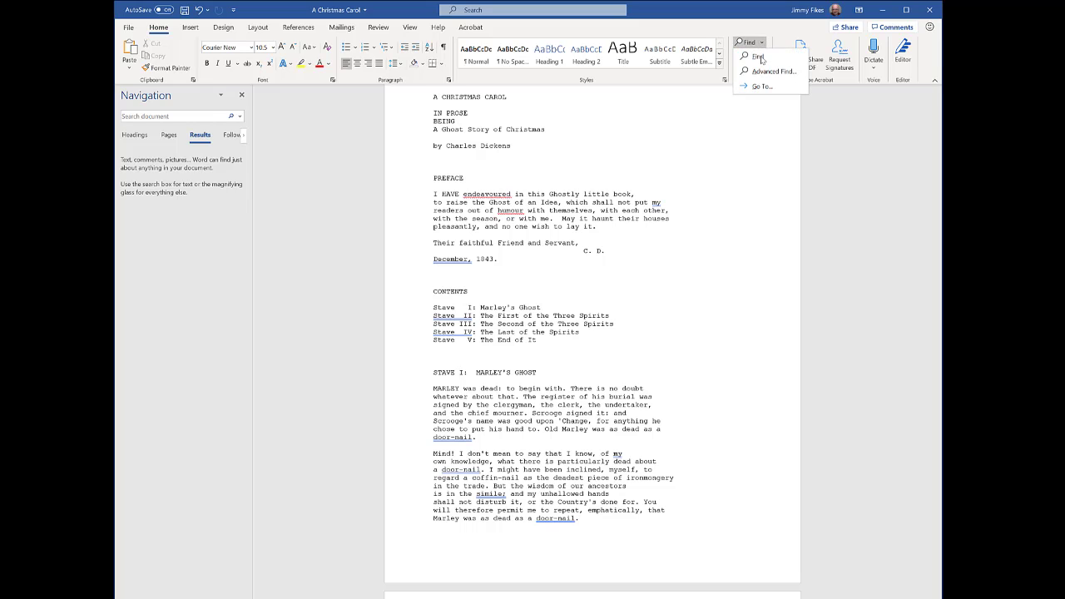
{"action": "left_click", "coordinate": [764, 88]}
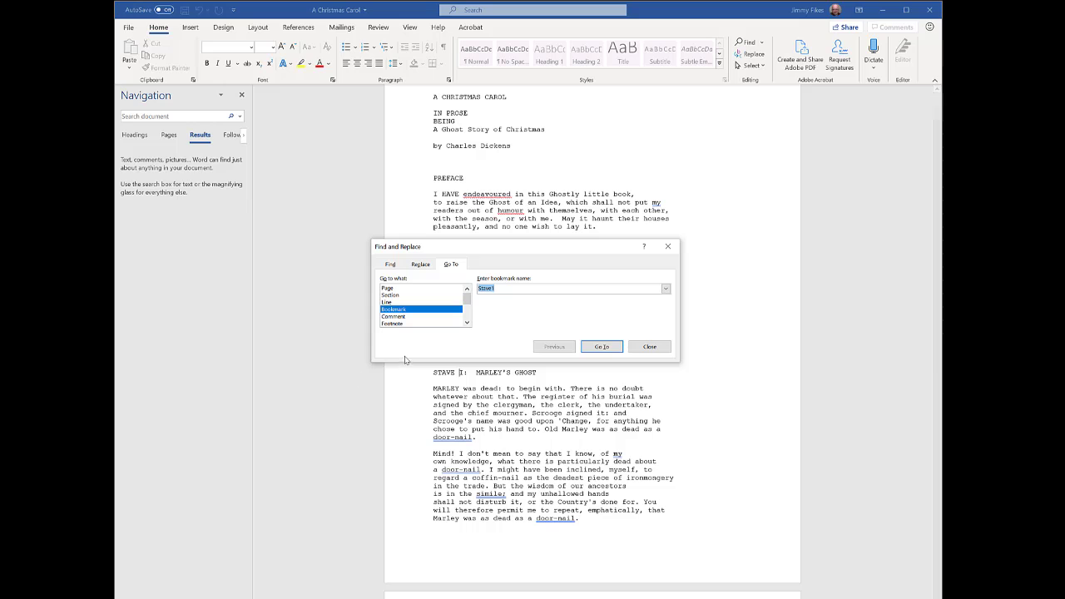
{"action": "left_click", "coordinate": [642, 347]}
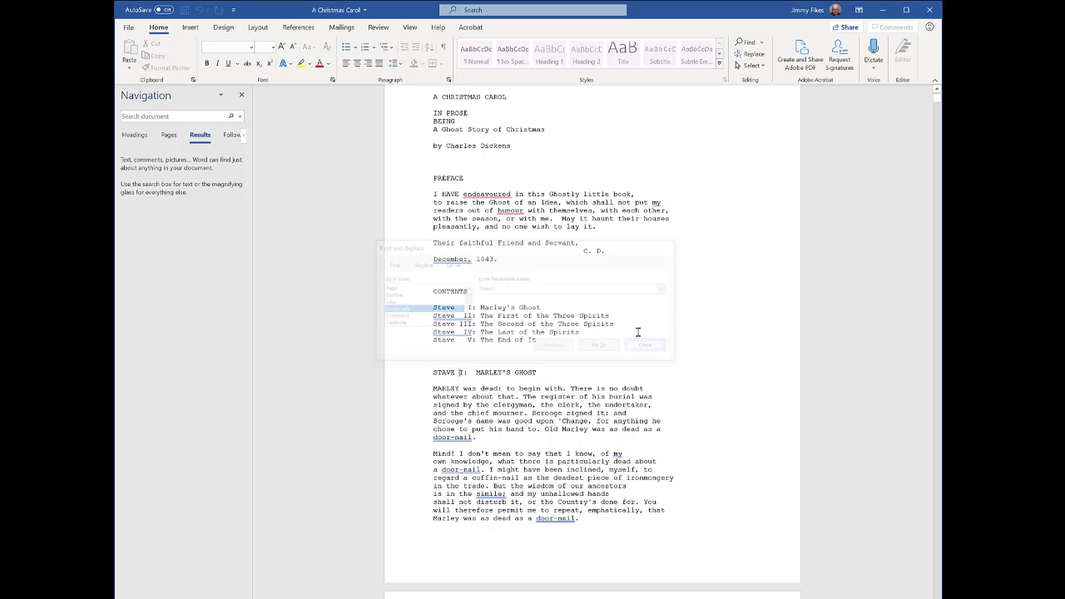
Close the Navigation pane and use Go To to jump to the Stave5 bookmark
{"action": "left_click", "coordinate": [242, 95]}
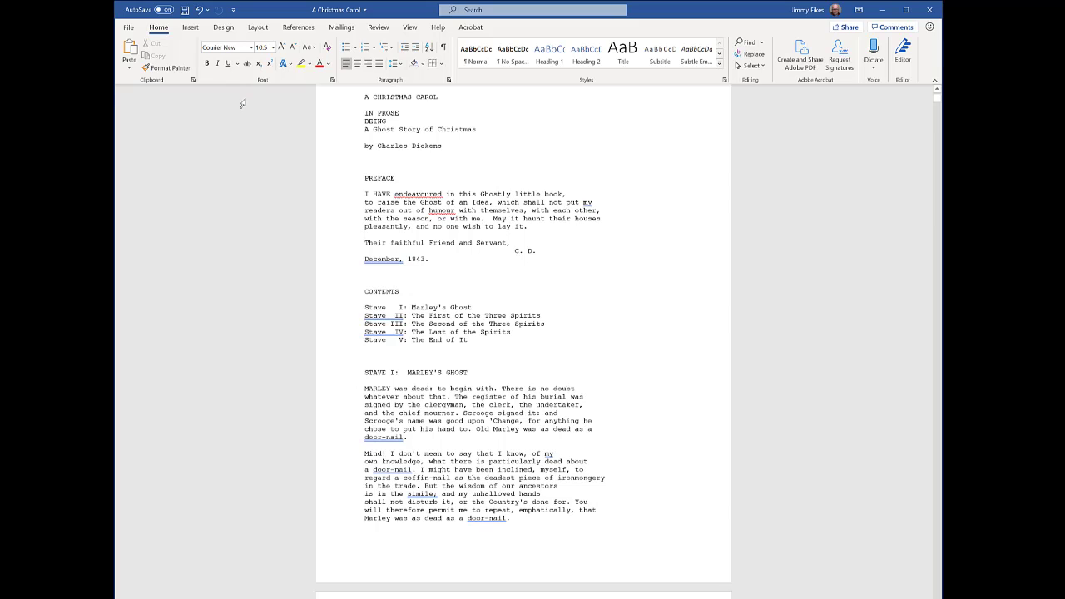
{"action": "key", "text": "ctrl+g"}
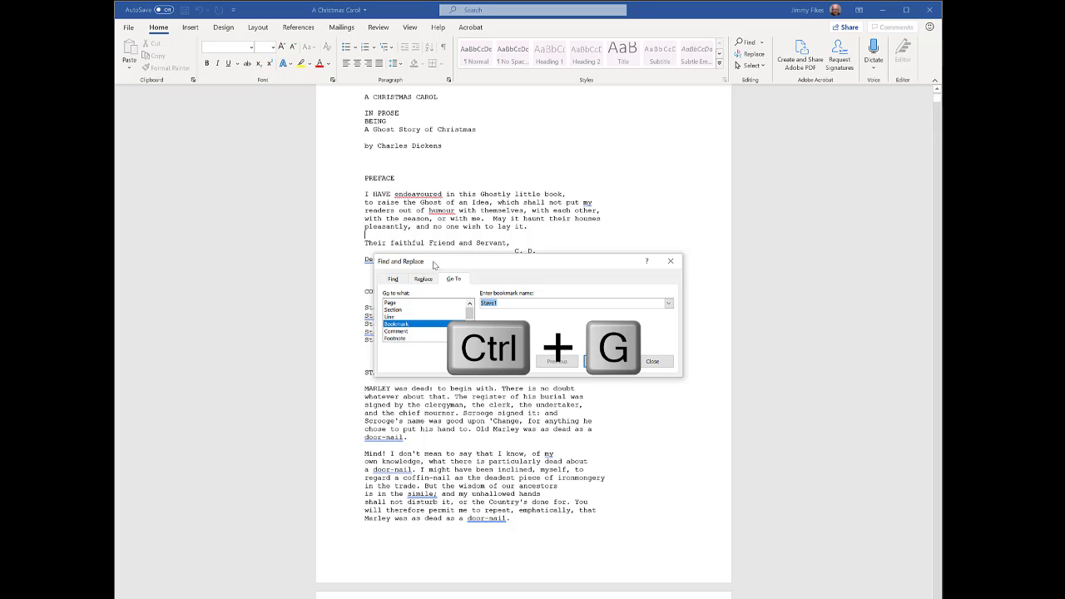
{"action": "left_click", "coordinate": [670, 304]}
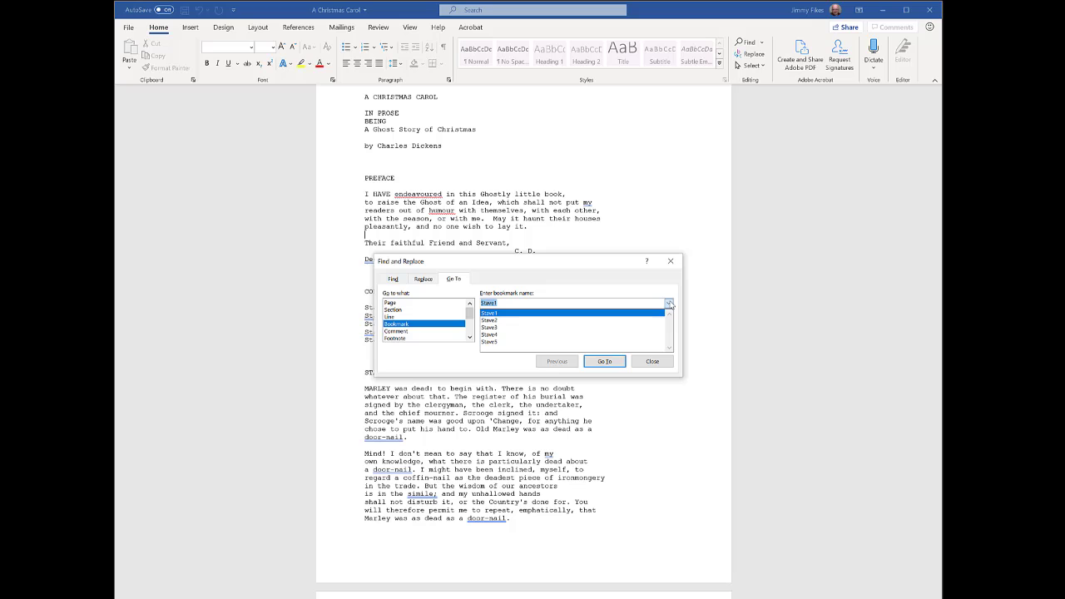
{"action": "left_click", "coordinate": [546, 342]}
{"action": "left_click", "coordinate": [603, 361]}
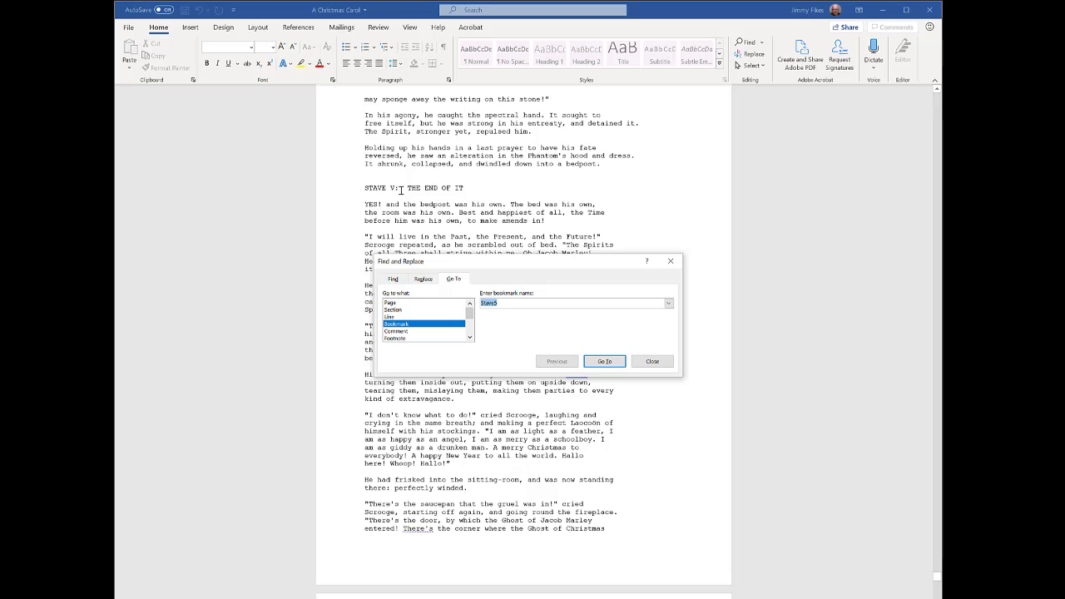
Jump to the Stave3 bookmark with Go To, then close the dialog and return to the beginning of the document
{"action": "left_click", "coordinate": [668, 304]}
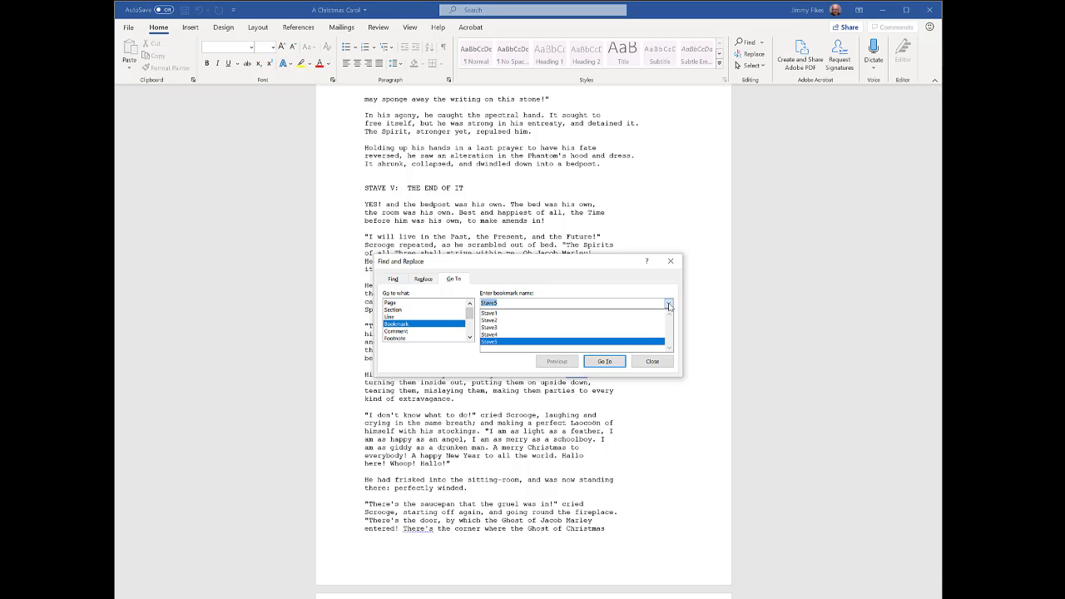
{"action": "left_click", "coordinate": [601, 327]}
{"action": "left_click", "coordinate": [604, 363]}
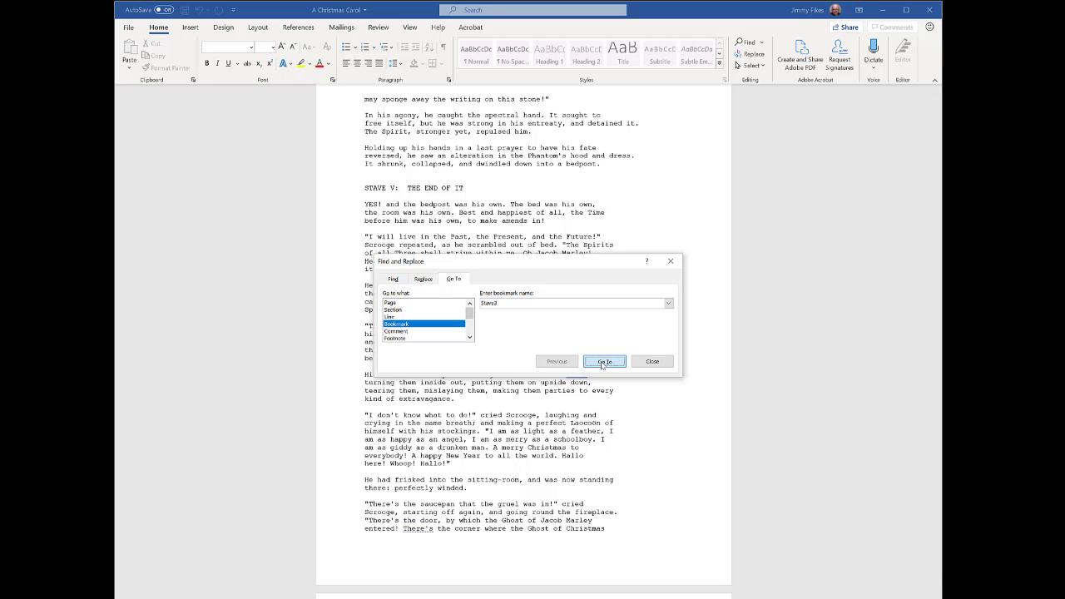
{"action": "left_click", "coordinate": [388, 185]}
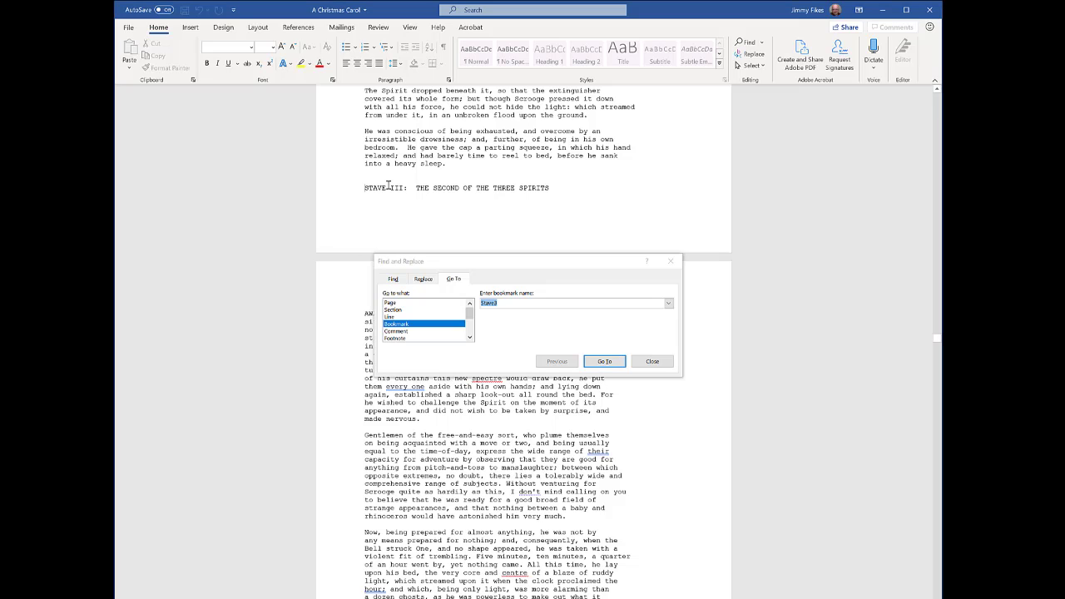
{"action": "left_click", "coordinate": [638, 364]}
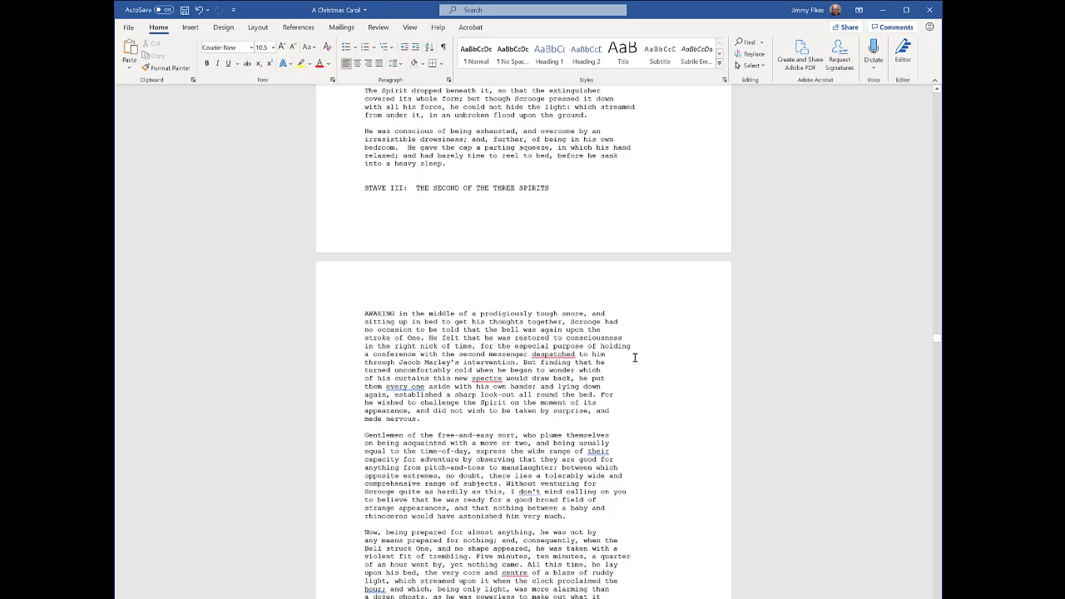
{"action": "scroll", "coordinate": [633, 356], "scroll_direction": "up", "scroll_amount": 3}
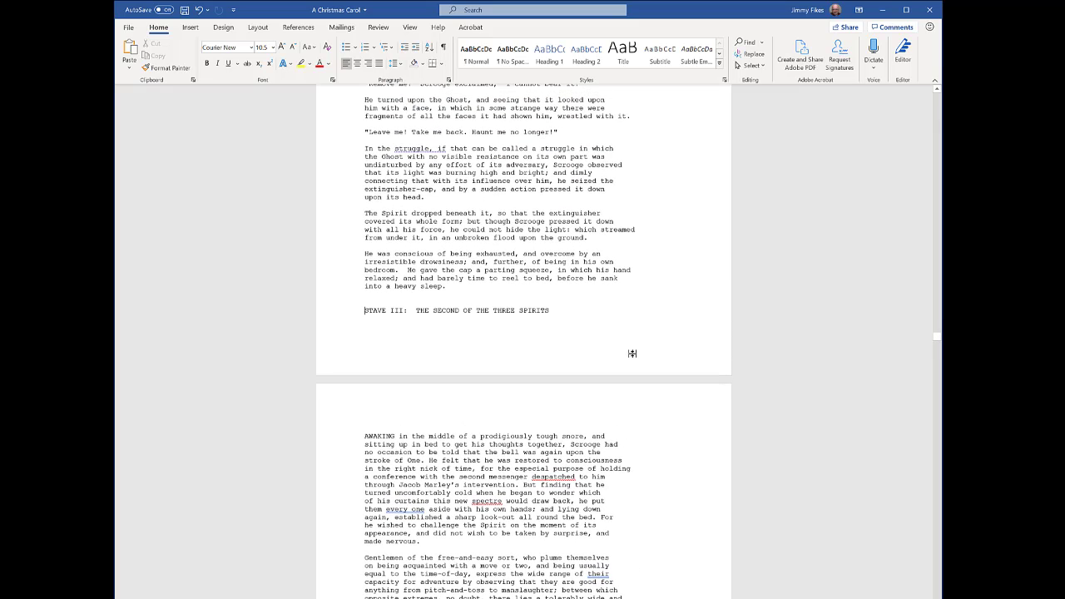
{"action": "key", "text": "ctrl+Home"}
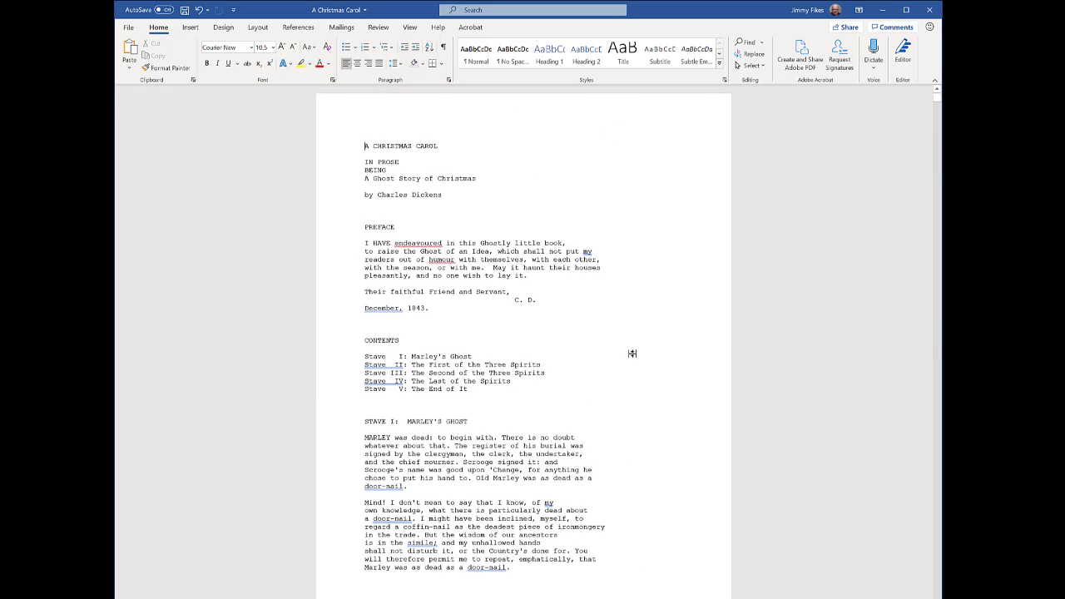